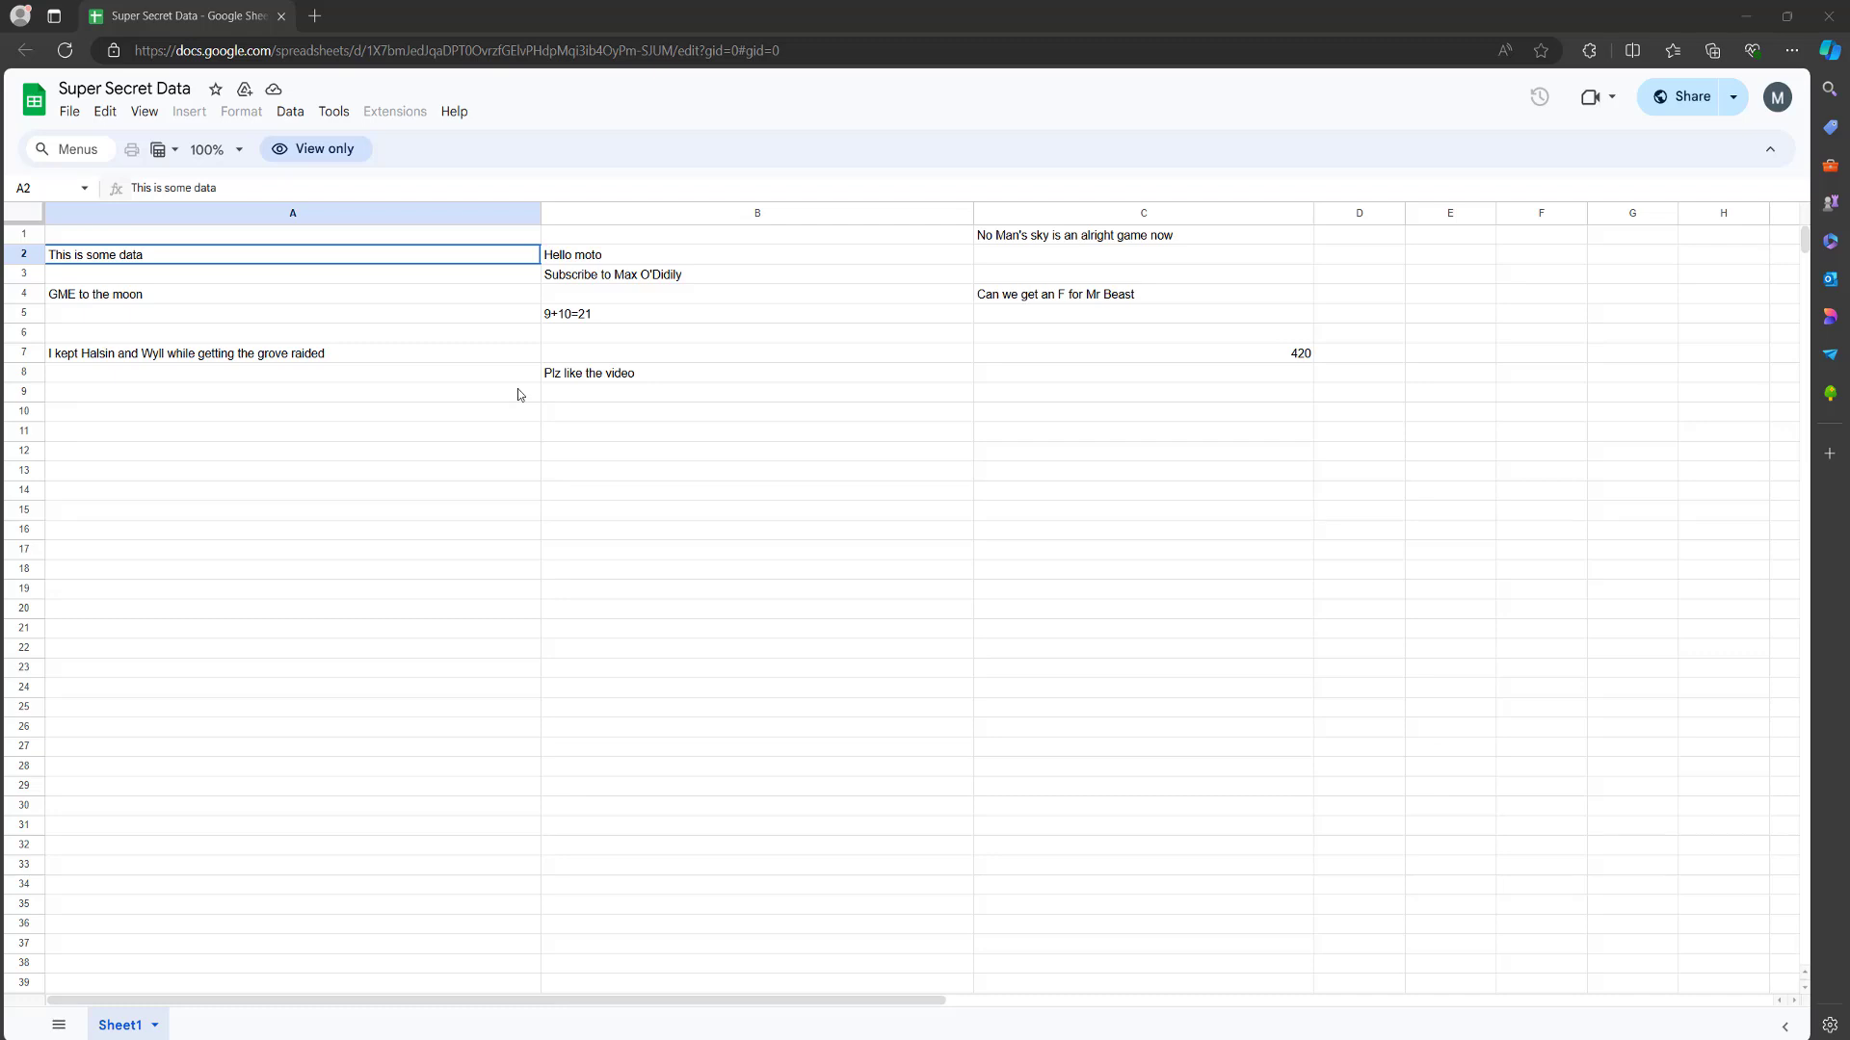
# - Select the sheet data A1:D8 and check the File menu for a download option
pyautogui.click(508, 352)
pyautogui.moveTo(483, 235); pyautogui.dragTo(1358, 375)
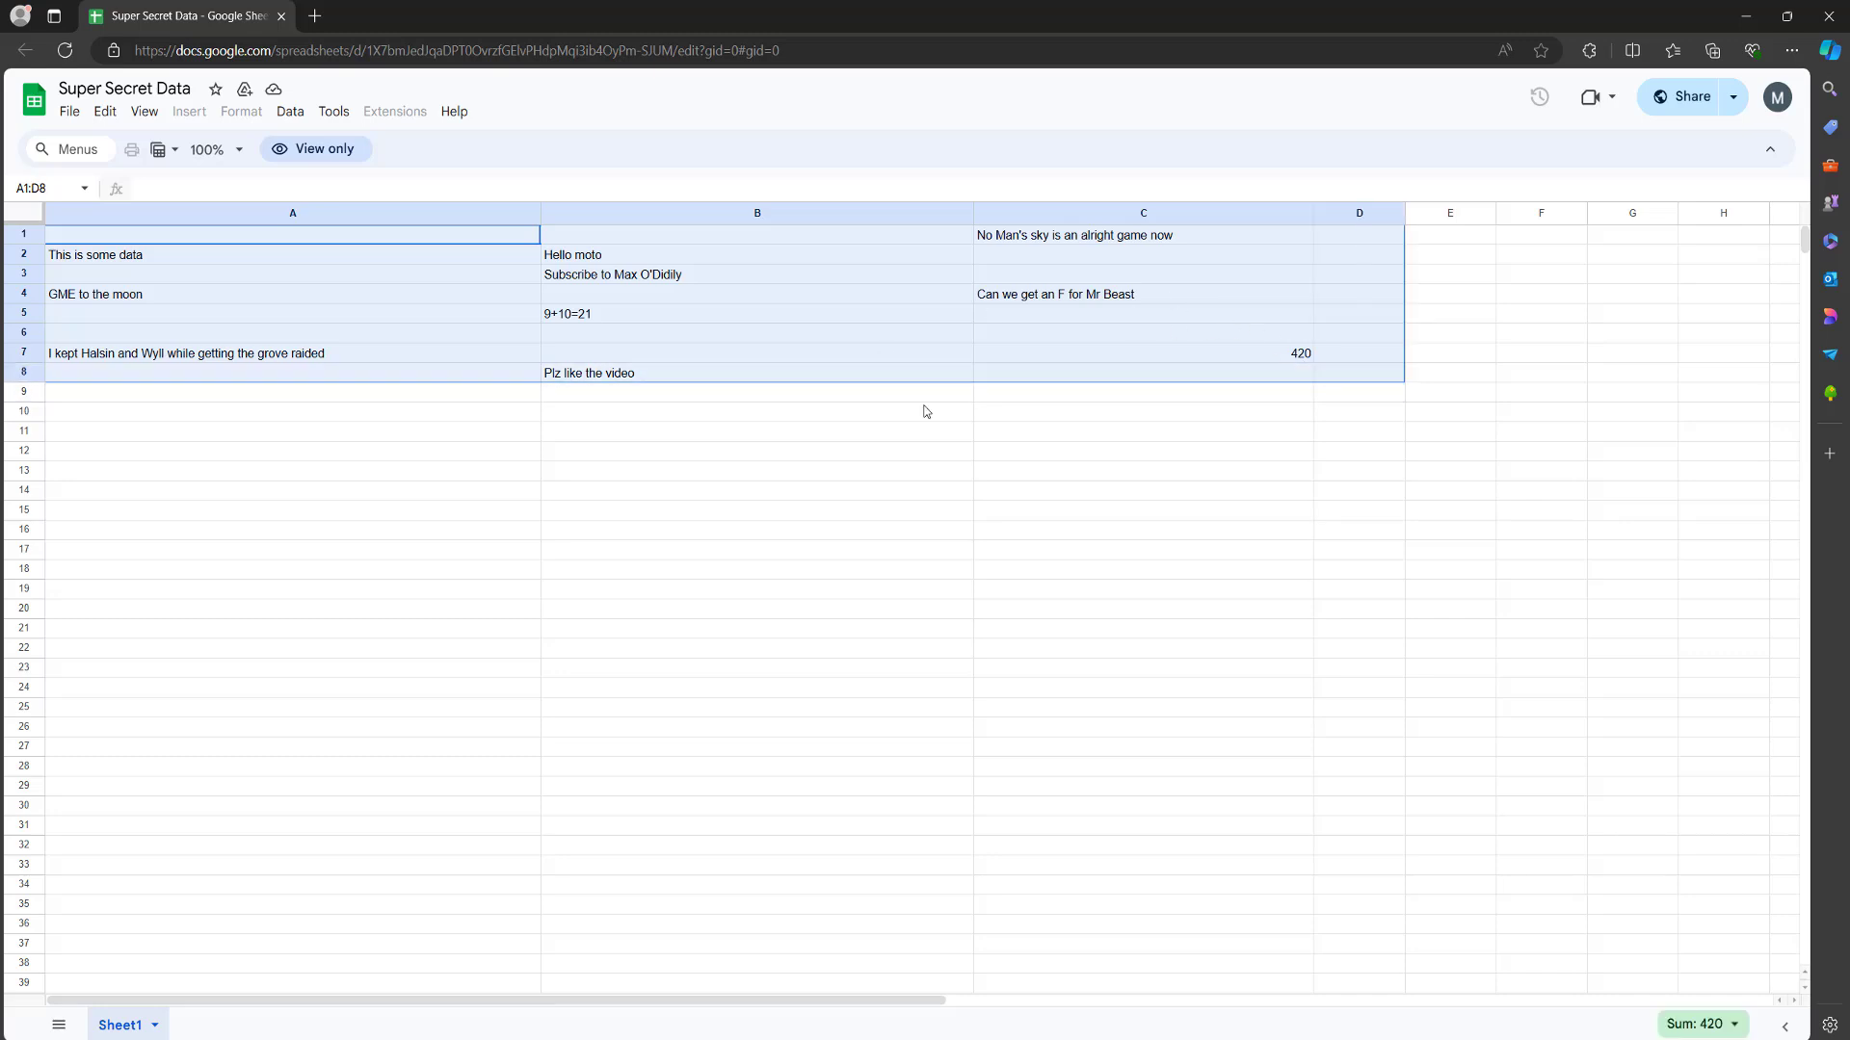
pyautogui.click(73, 114)
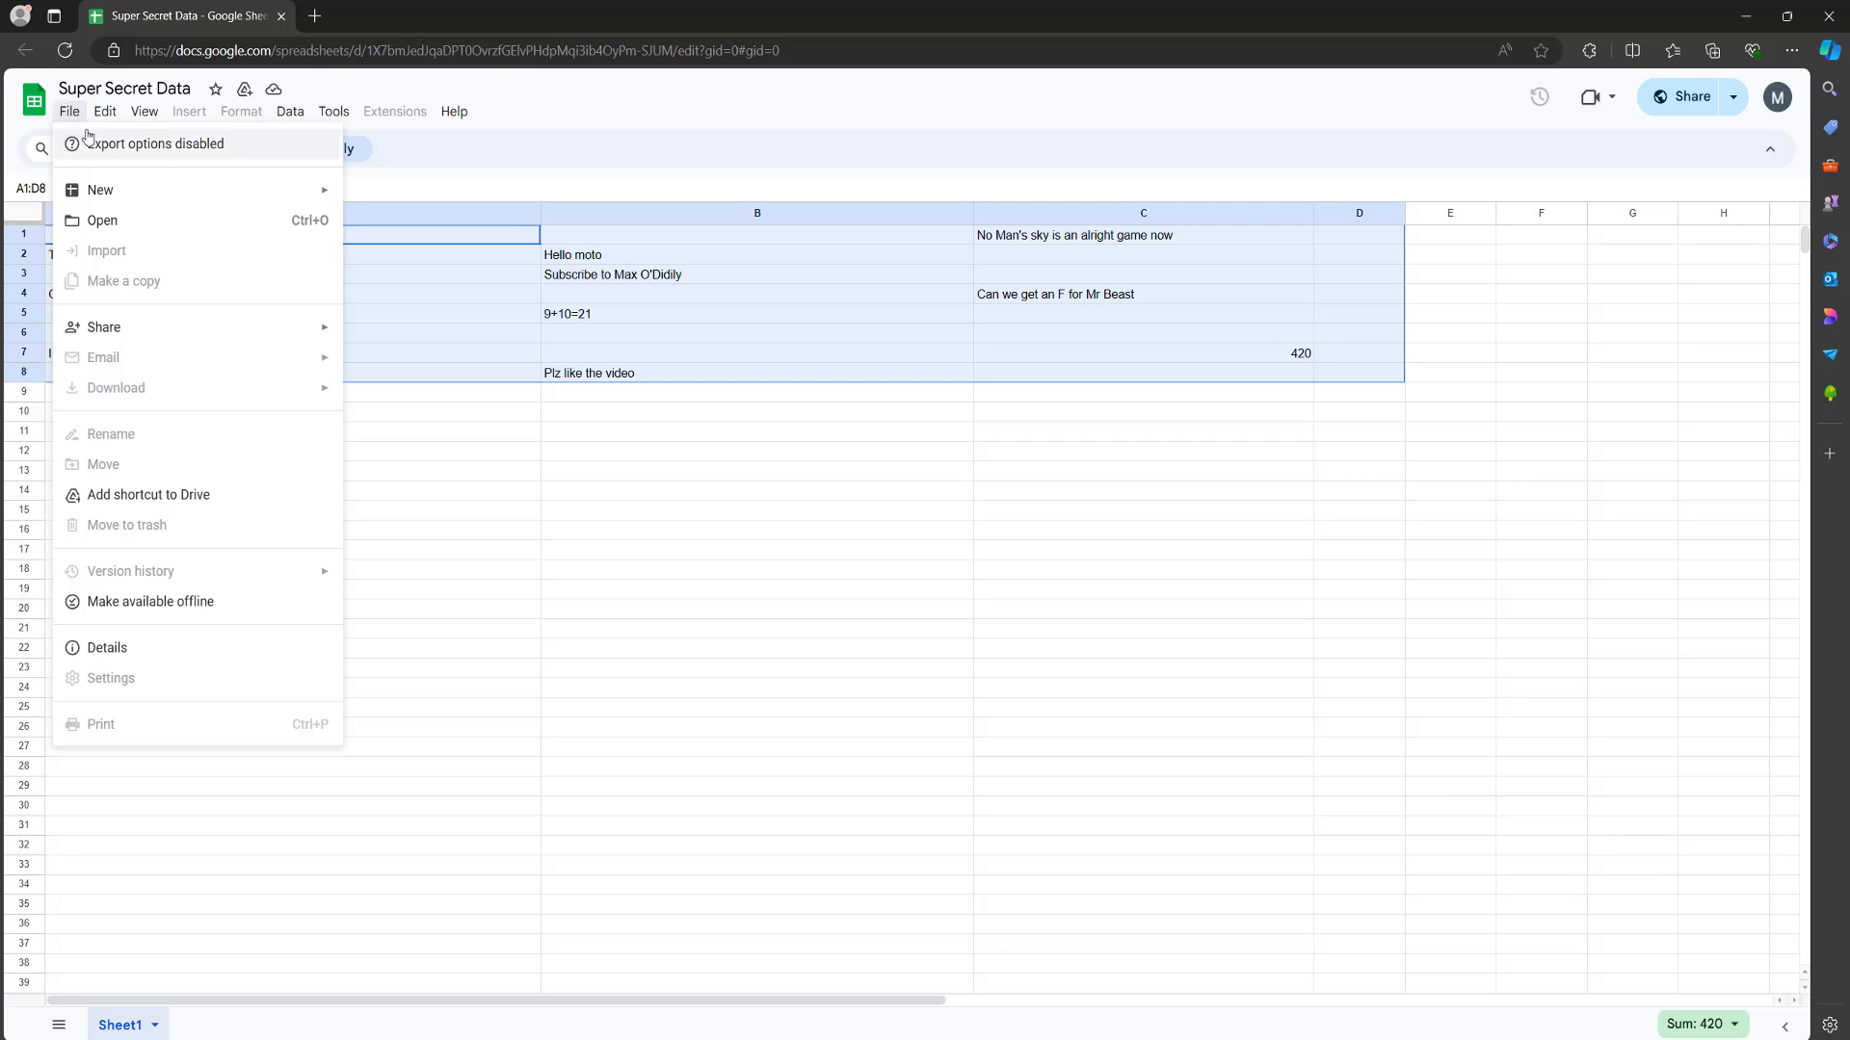
pyautogui.click(824, 590)
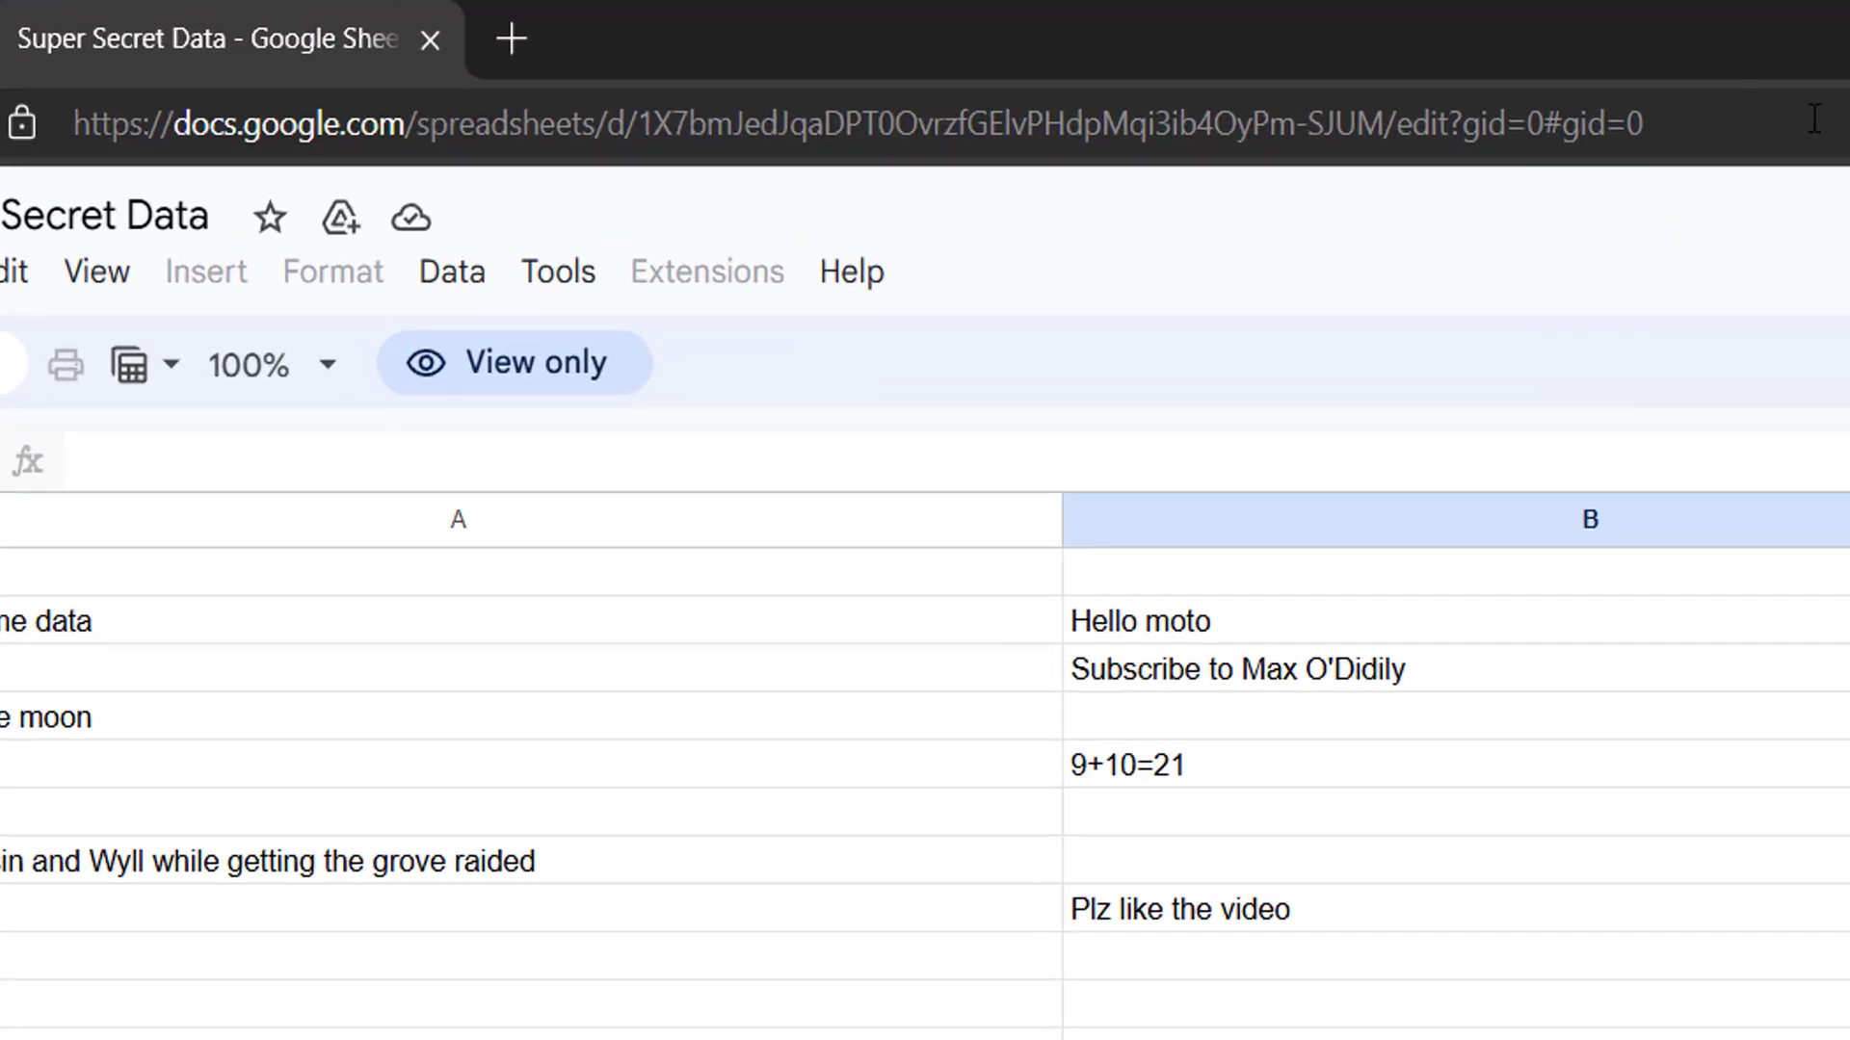
# - Replace 'edit?gid=0#gid=0' at the end of the URL with 'htmlview' and load it
pyautogui.click(896, 51)
pyautogui.click(1645, 123)
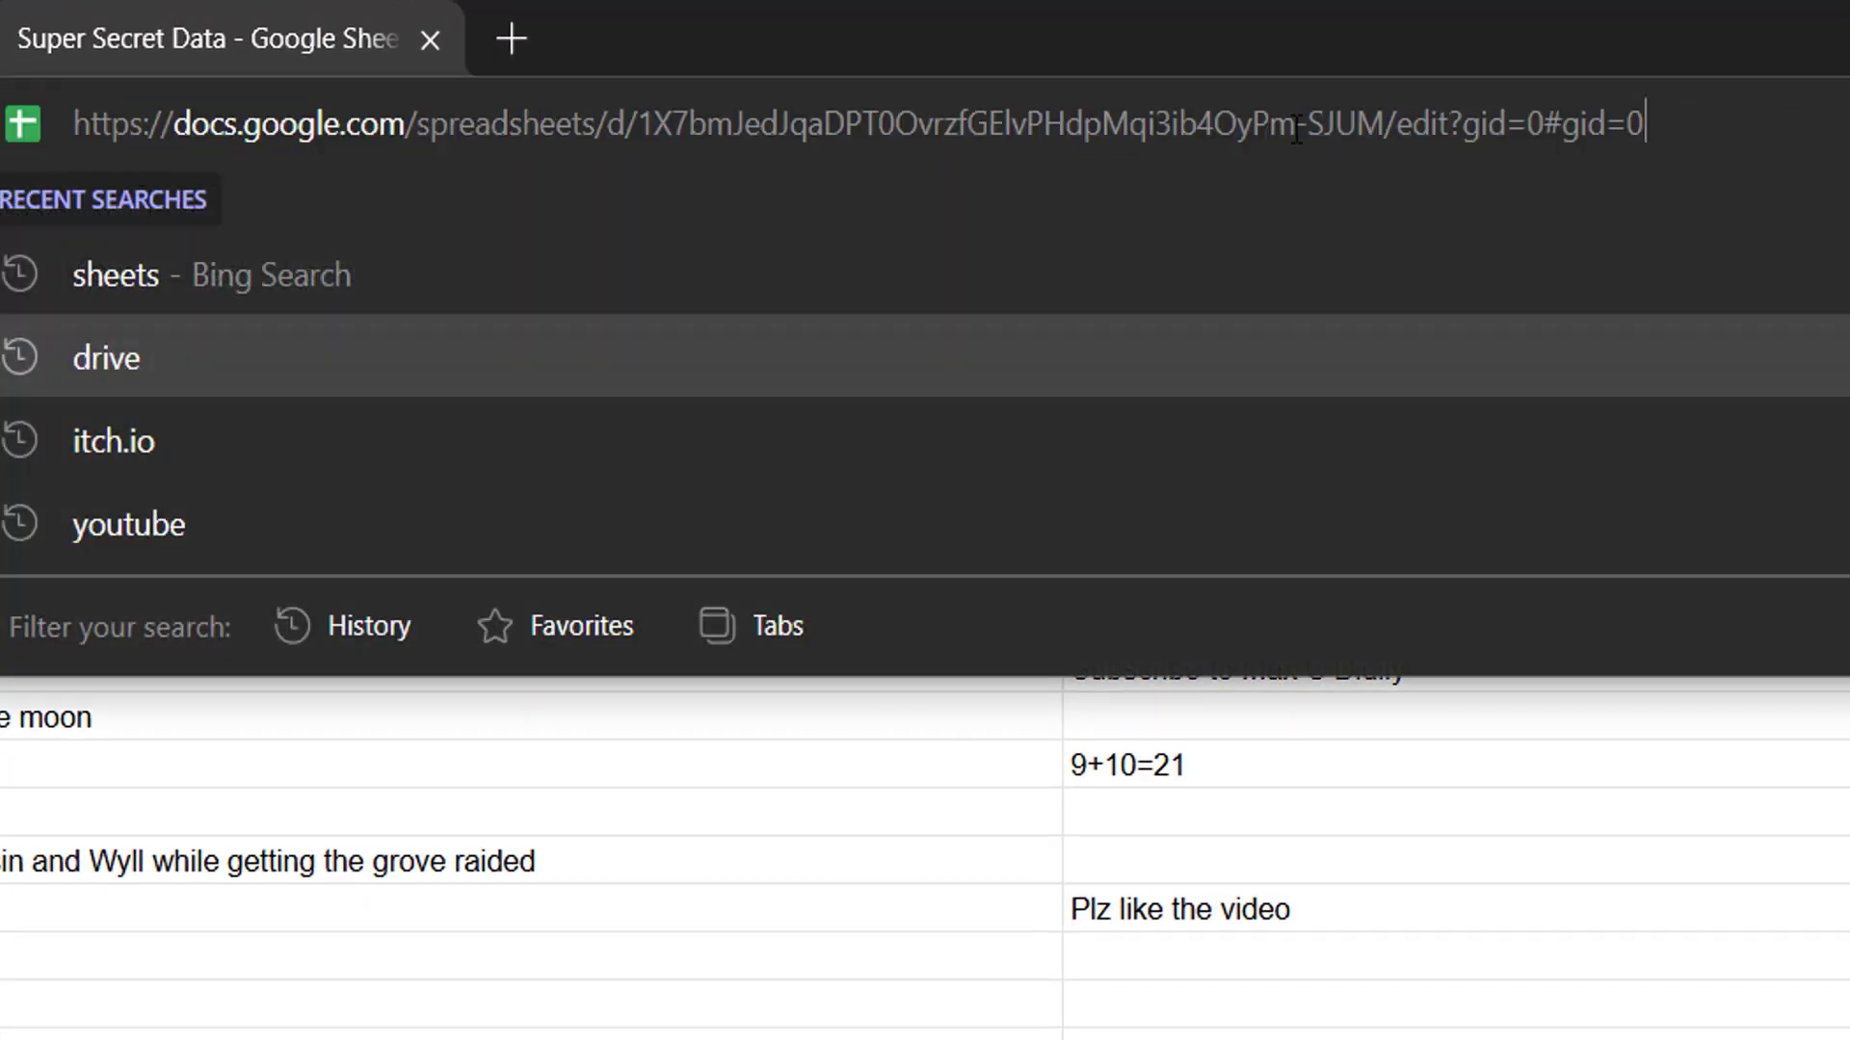
pyautogui.moveTo(1646, 124); pyautogui.dragTo(1395, 145)
pyautogui.click(1835, 124)
pyautogui.moveTo(1835, 123); pyautogui.dragTo(1409, 127)
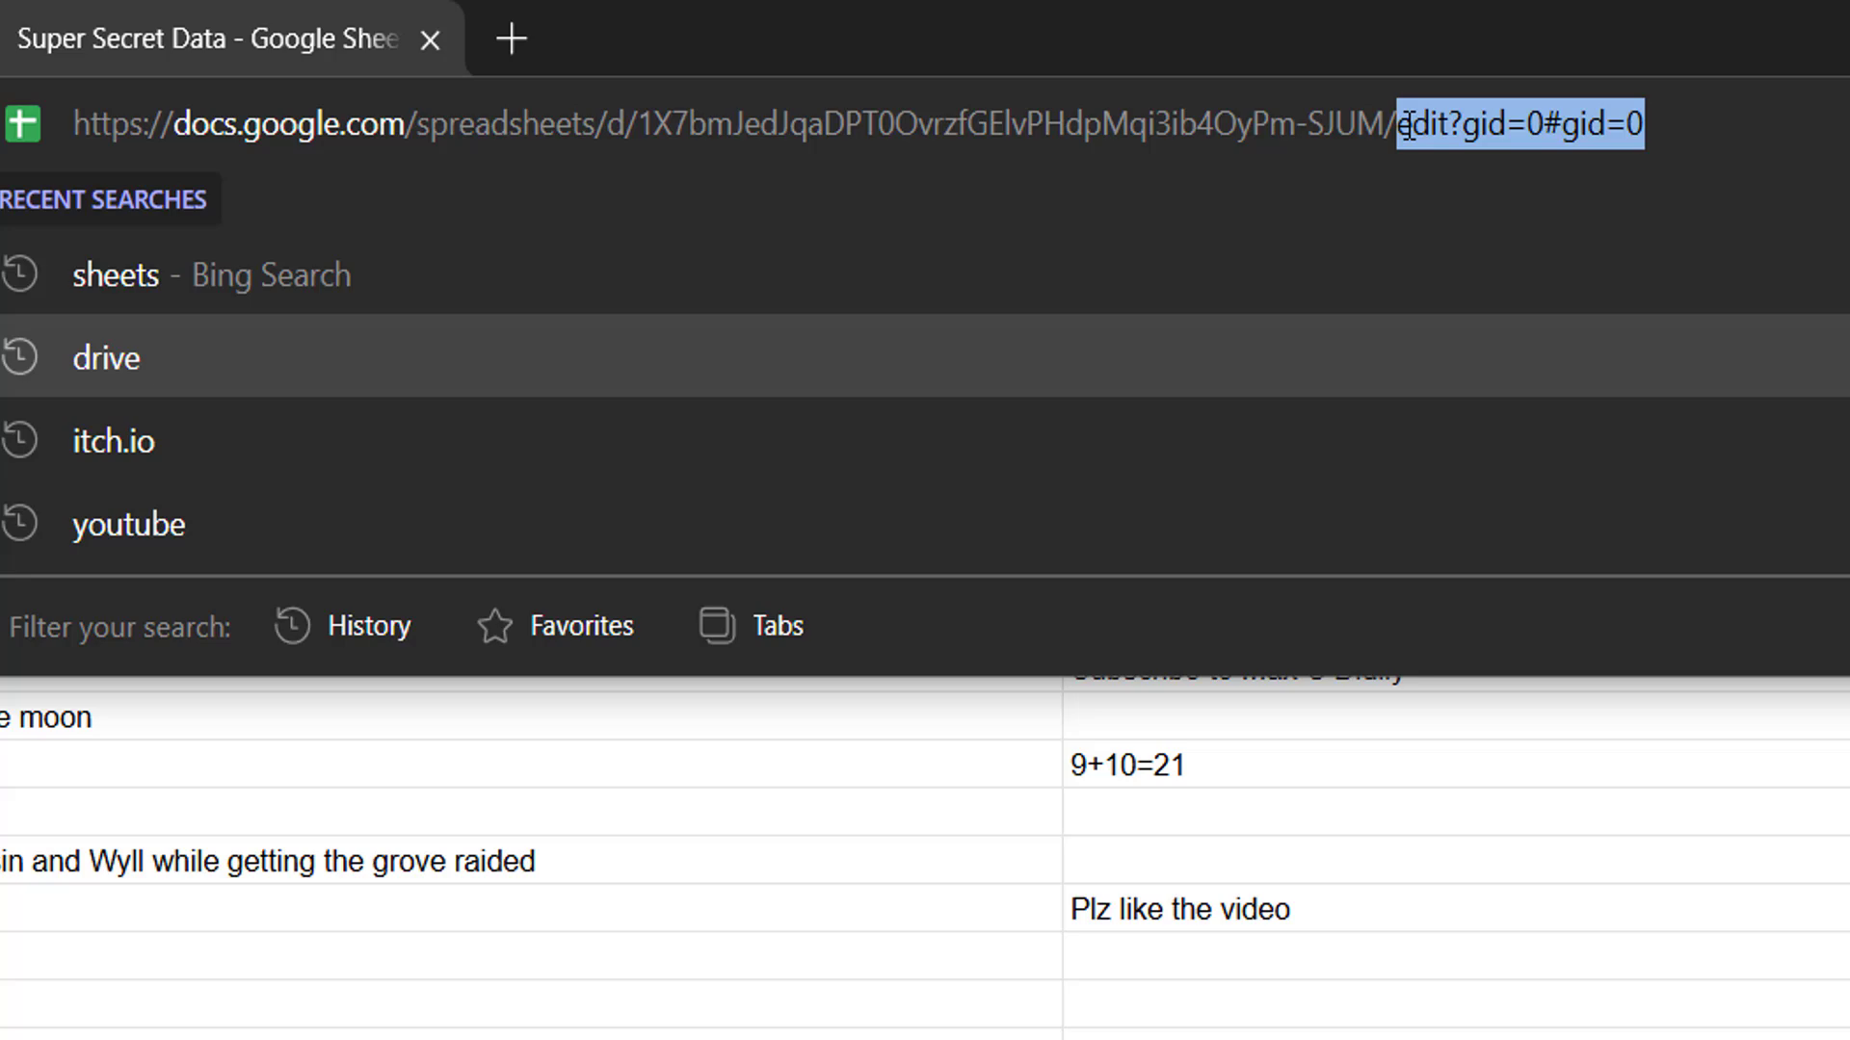
pyautogui.write('htmlv')
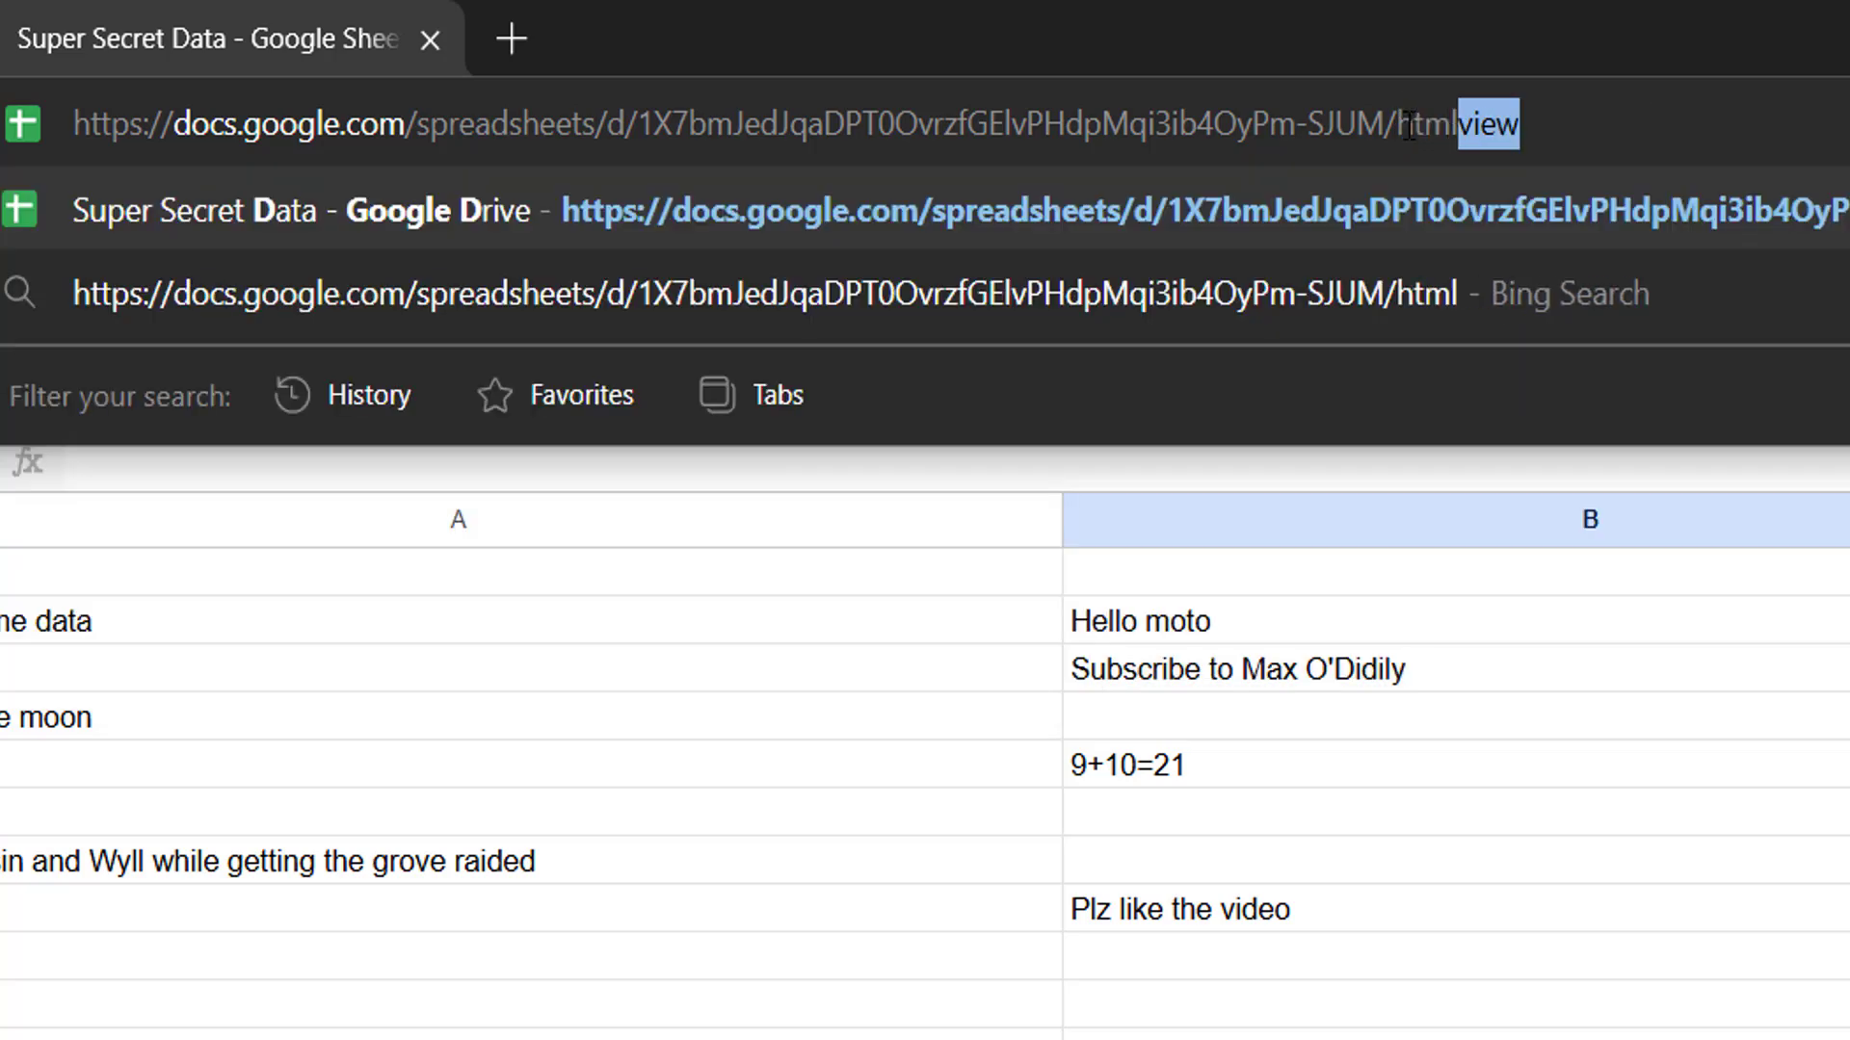
pyautogui.write('iew')
pyautogui.press('Return')
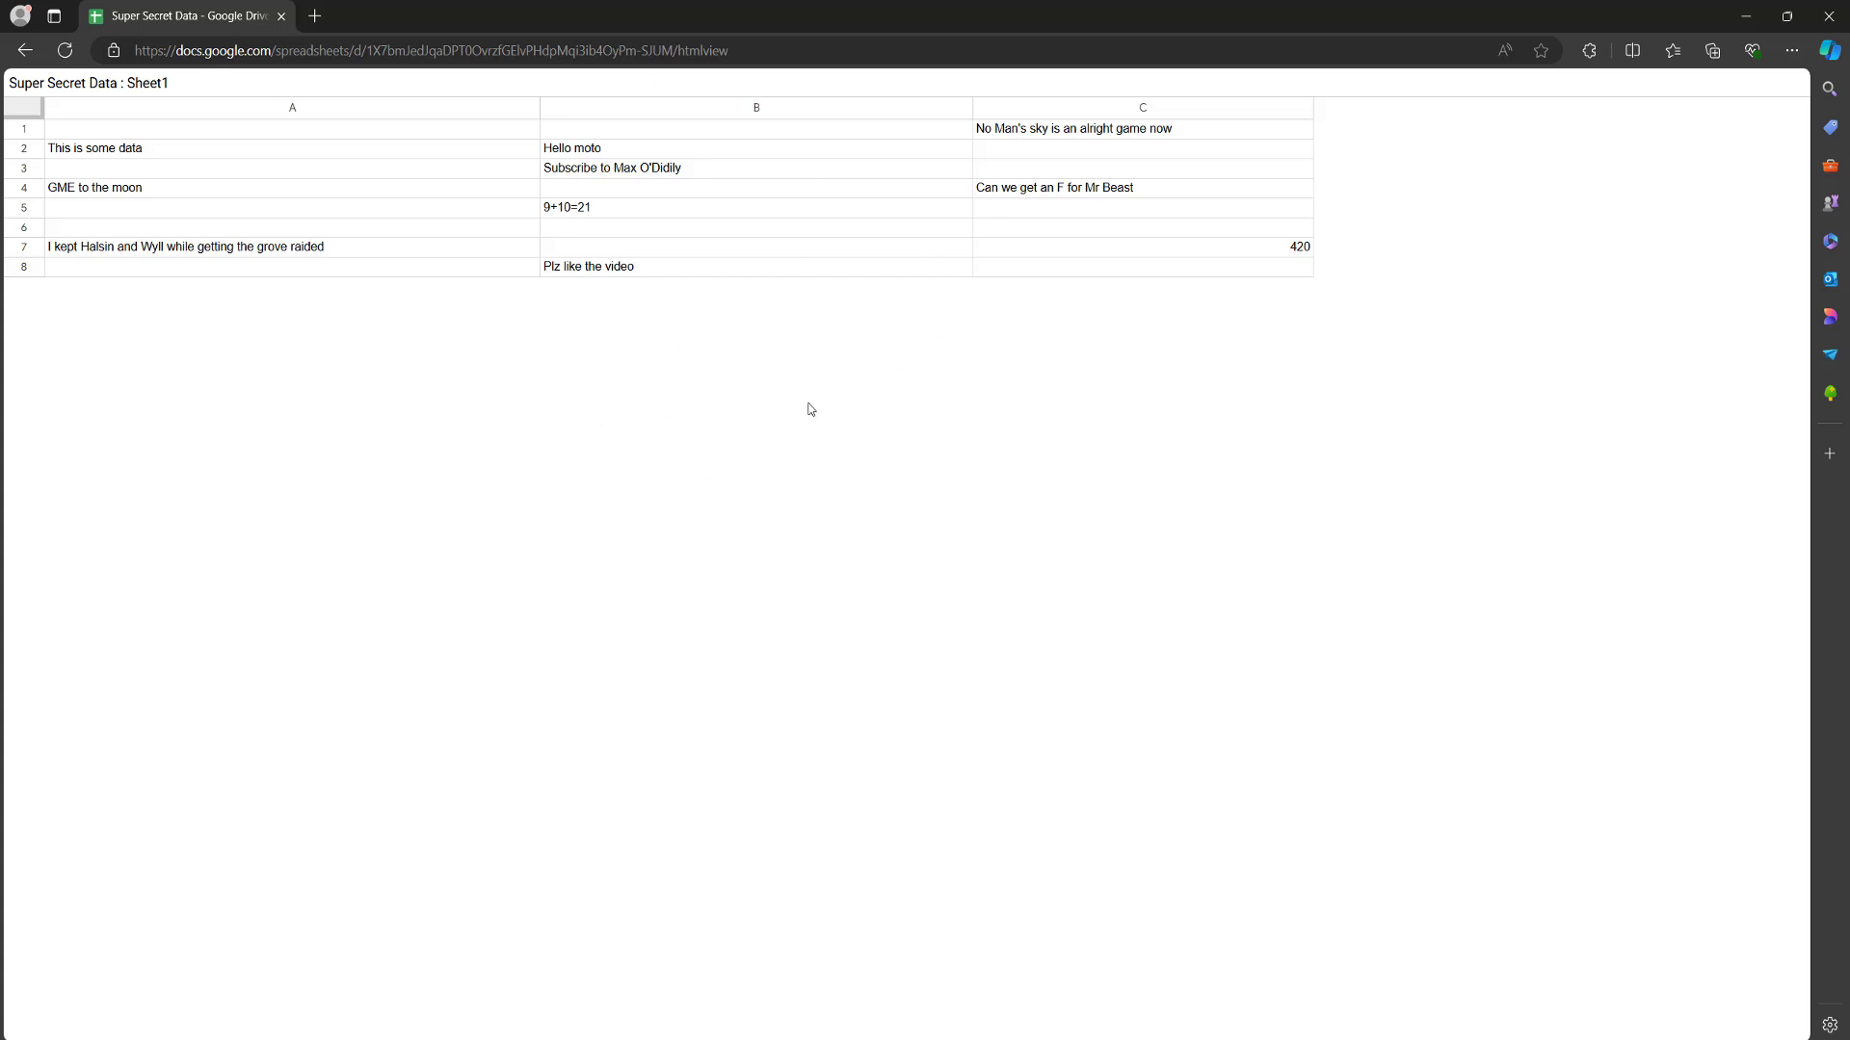
# - Save the page as 'Webpage, complete' named Super Secret Data - Google Drive.html
pyautogui.rightClick(709, 423)
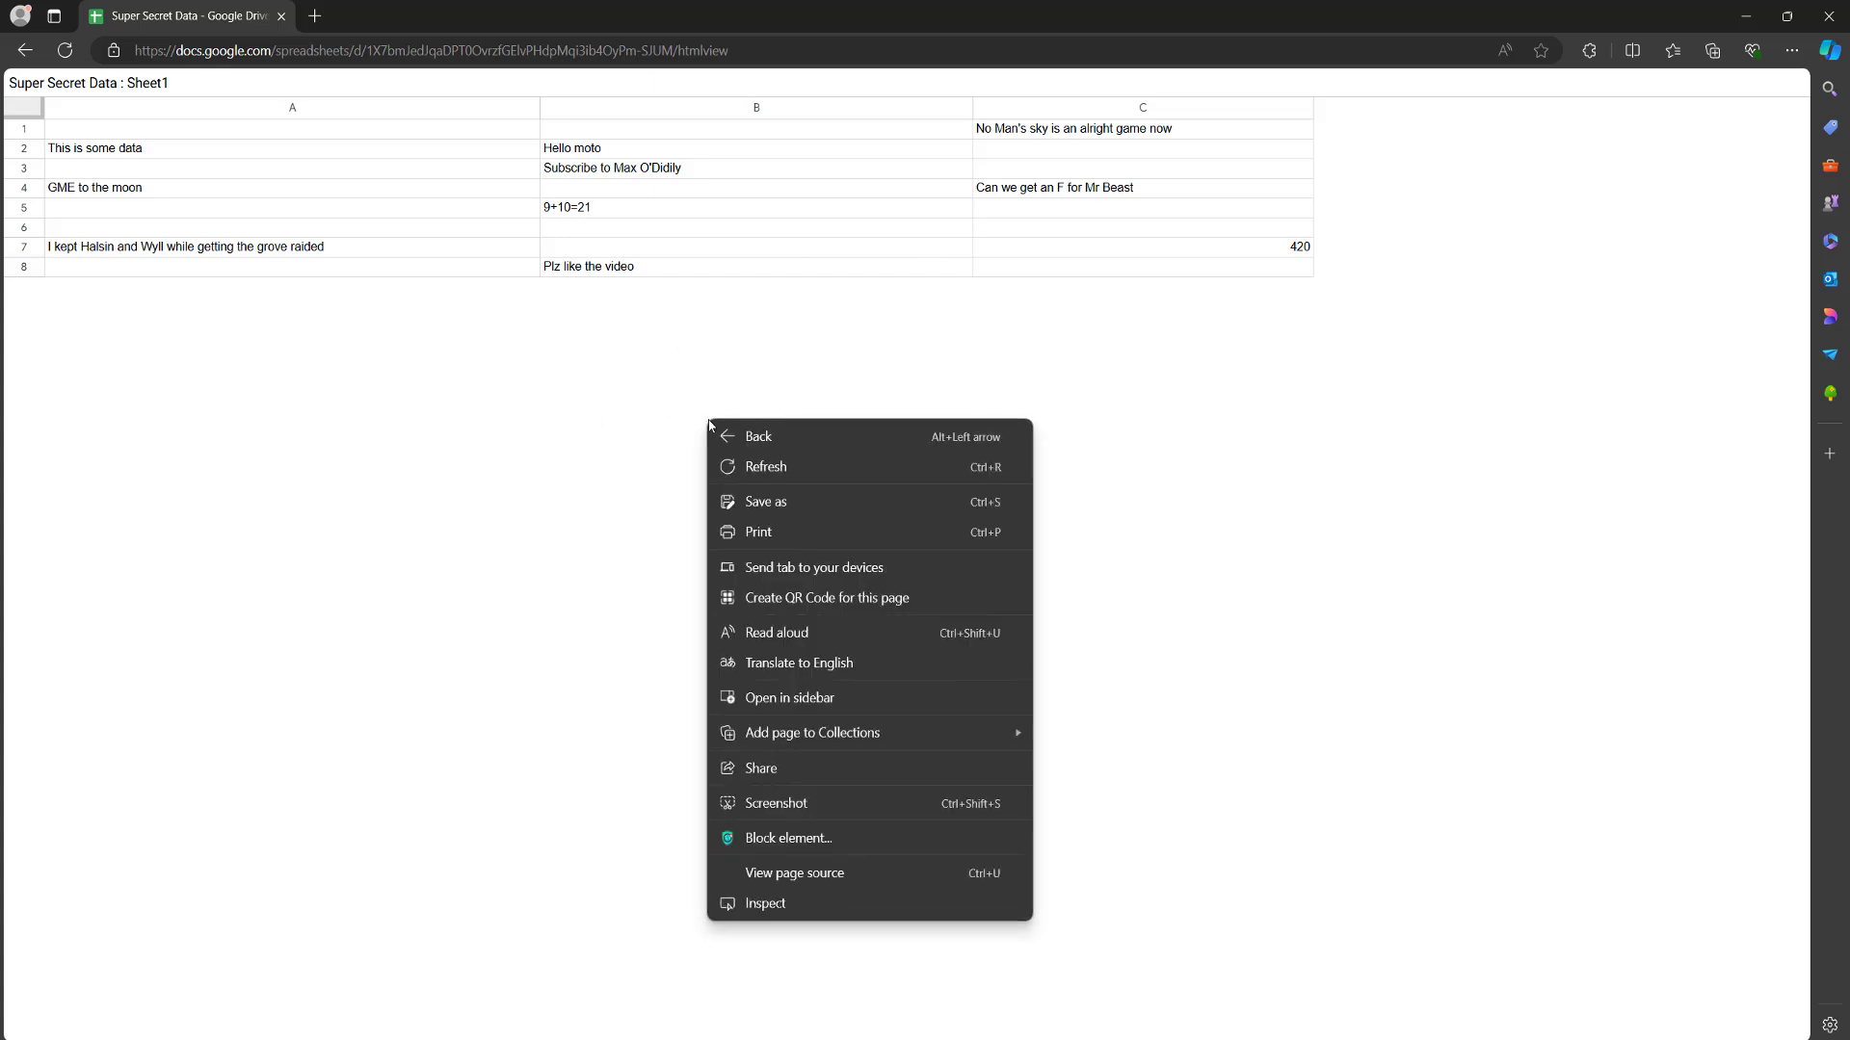
pyautogui.click(806, 509)
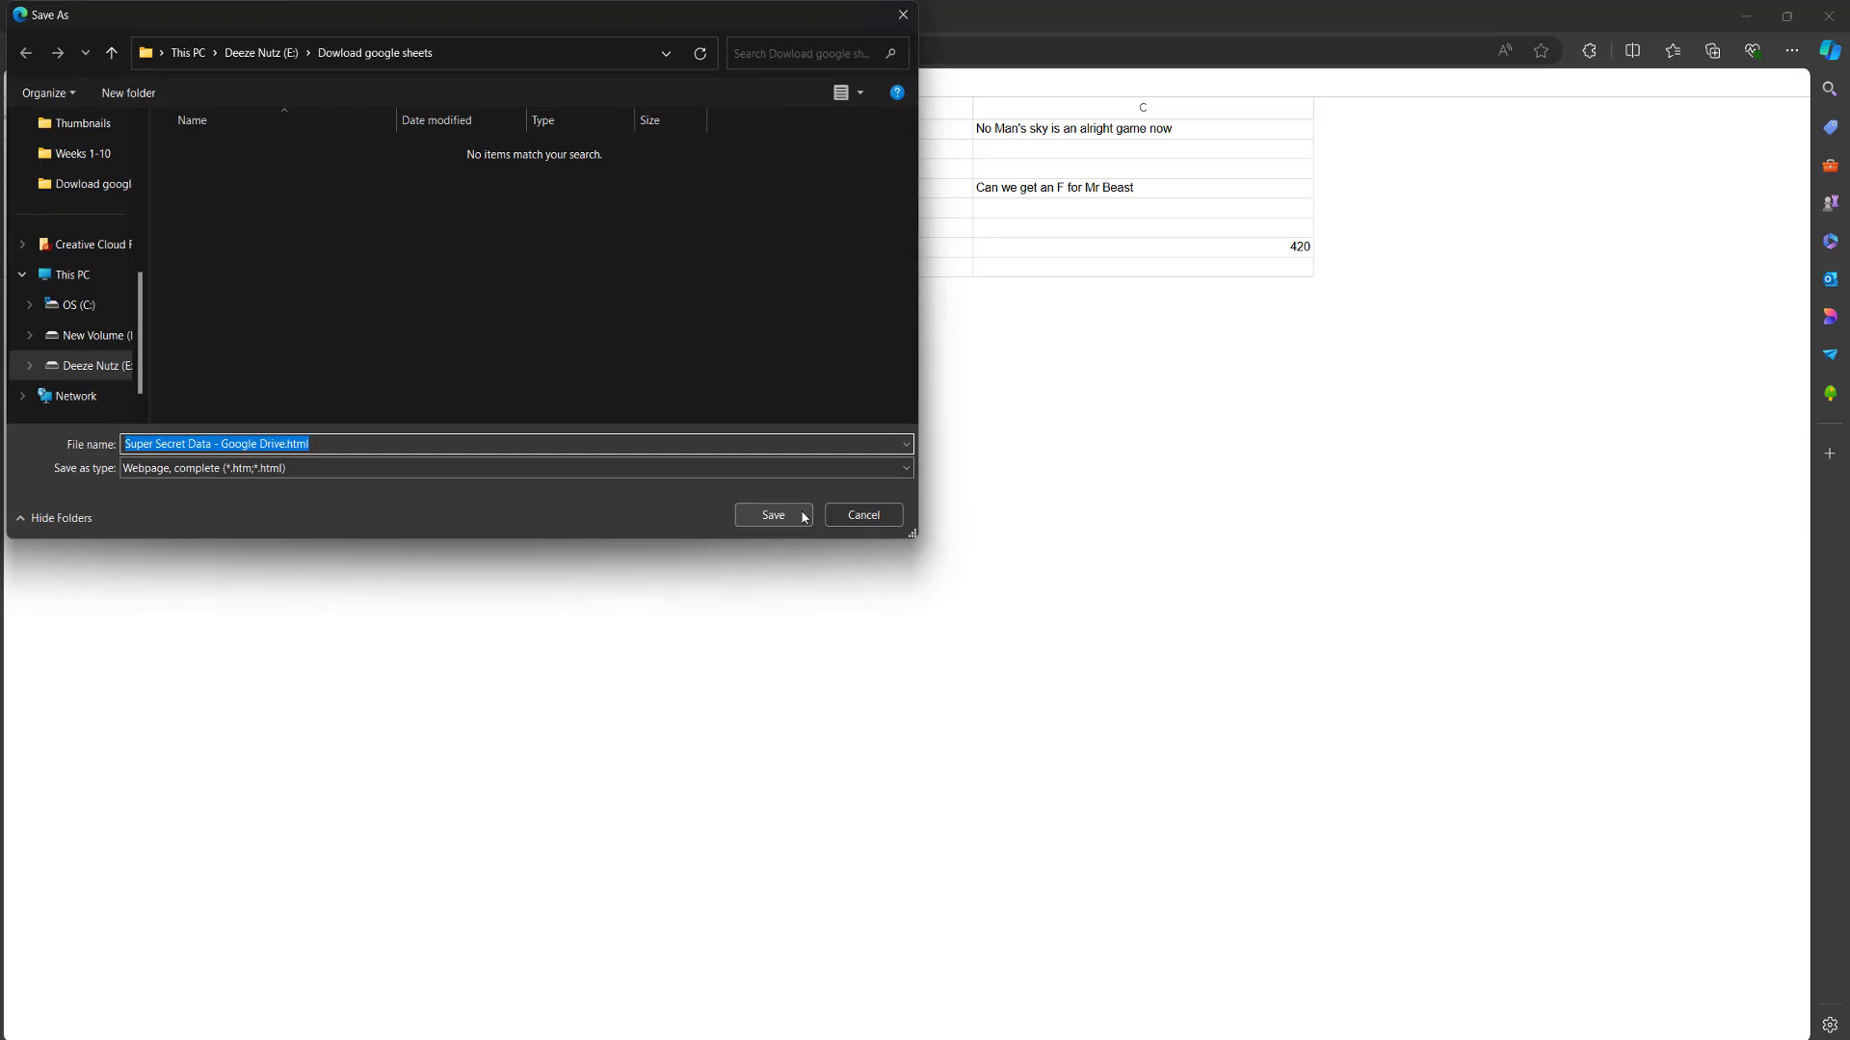
pyautogui.click(328, 470)
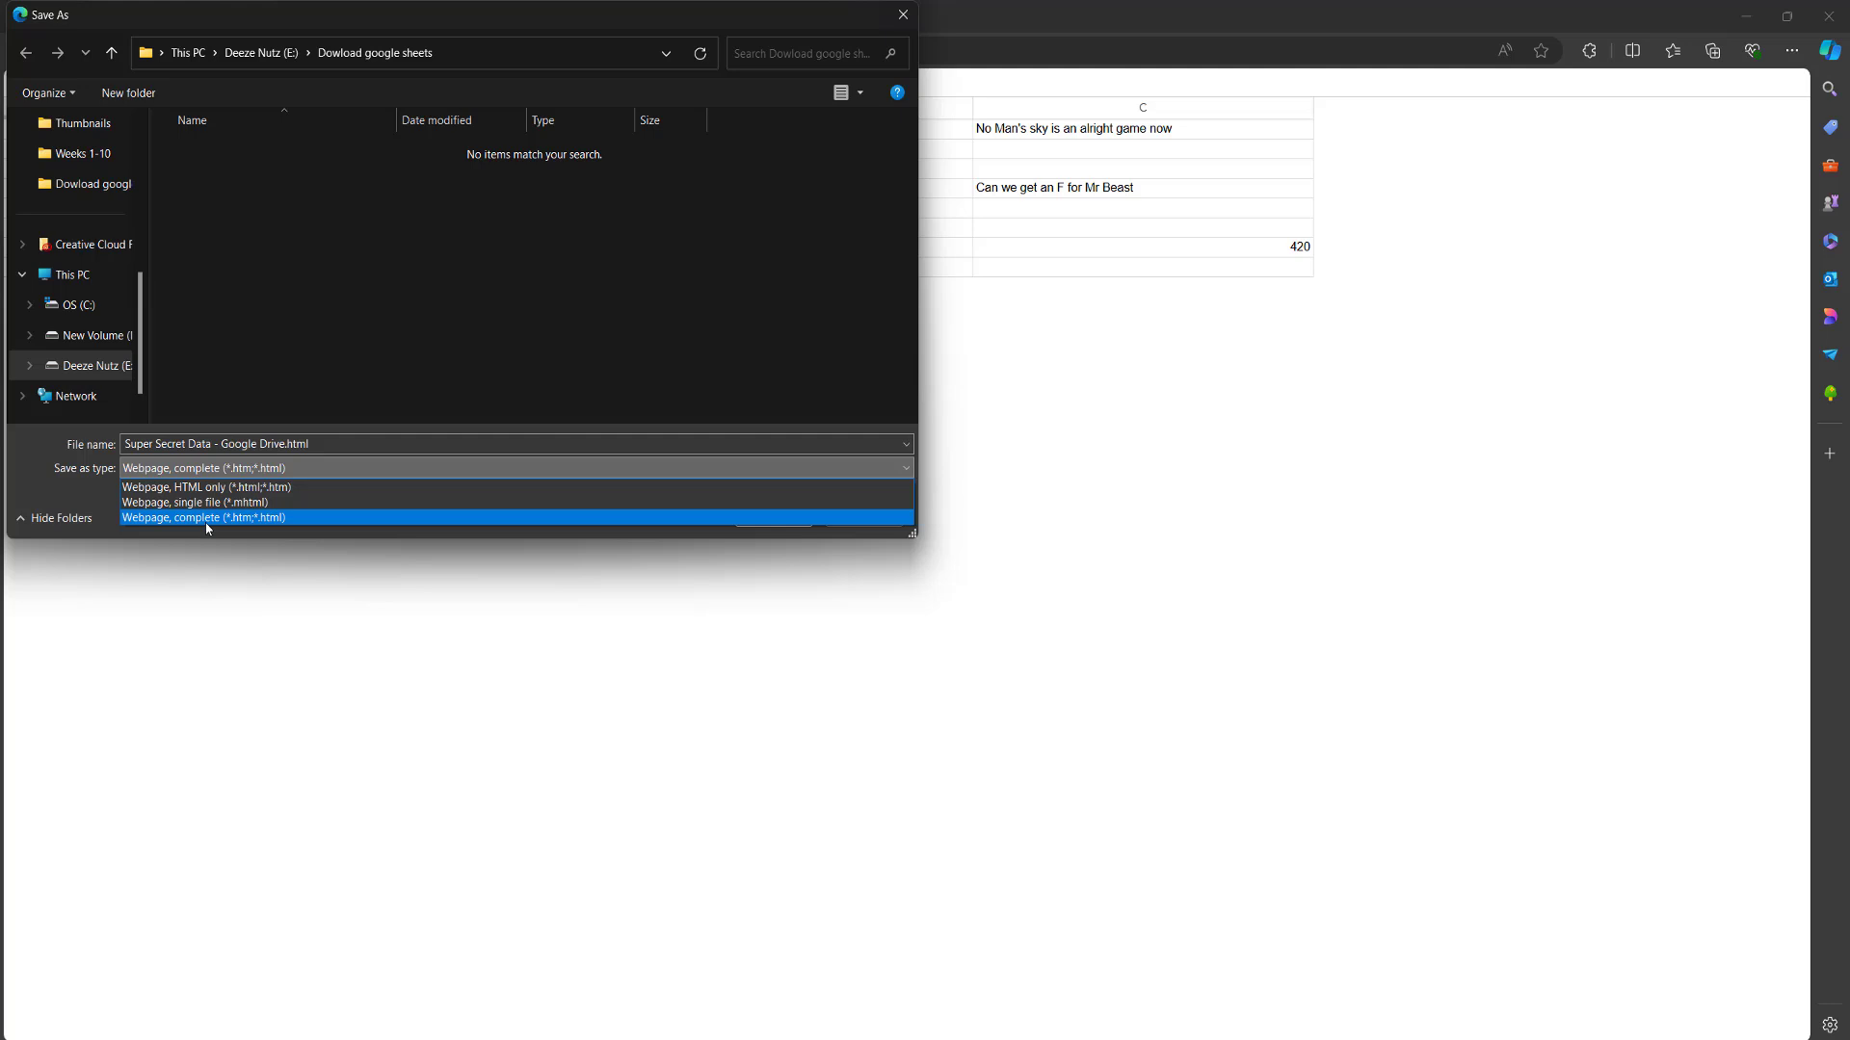
pyautogui.click(273, 518)
pyautogui.click(276, 443)
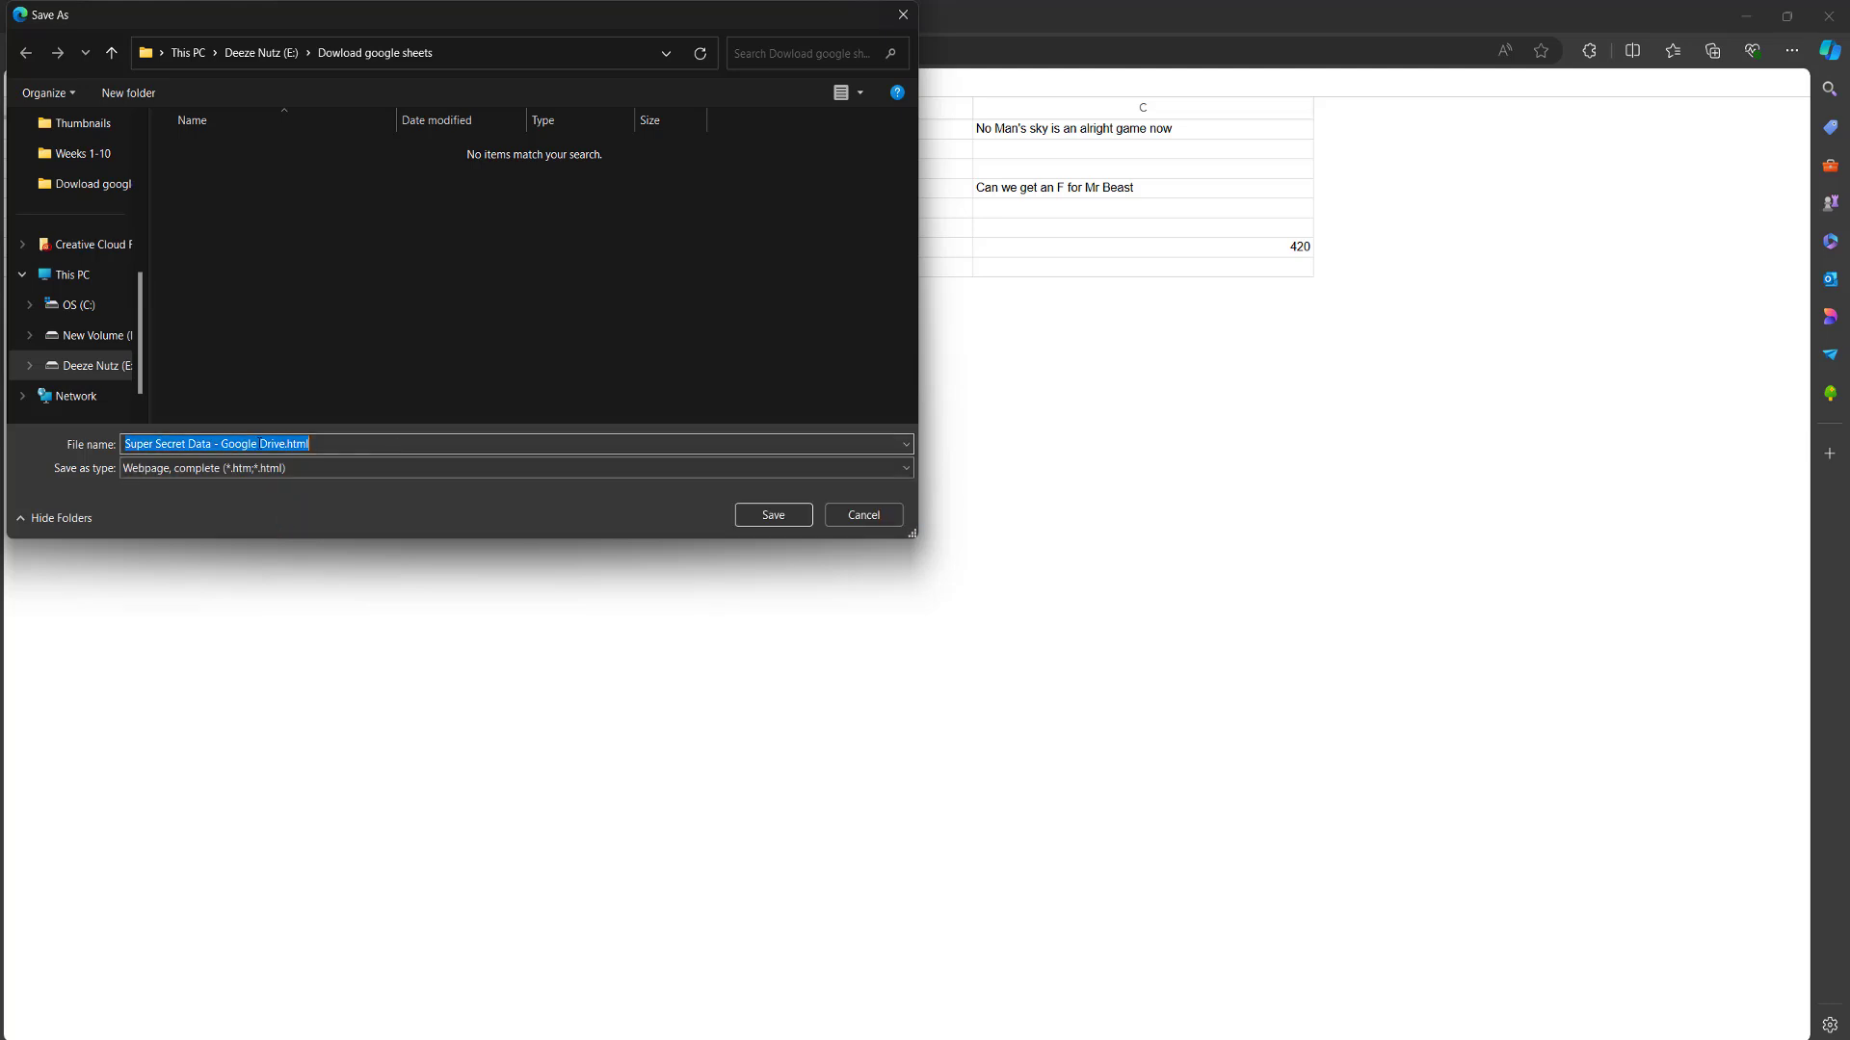
pyautogui.click(358, 444)
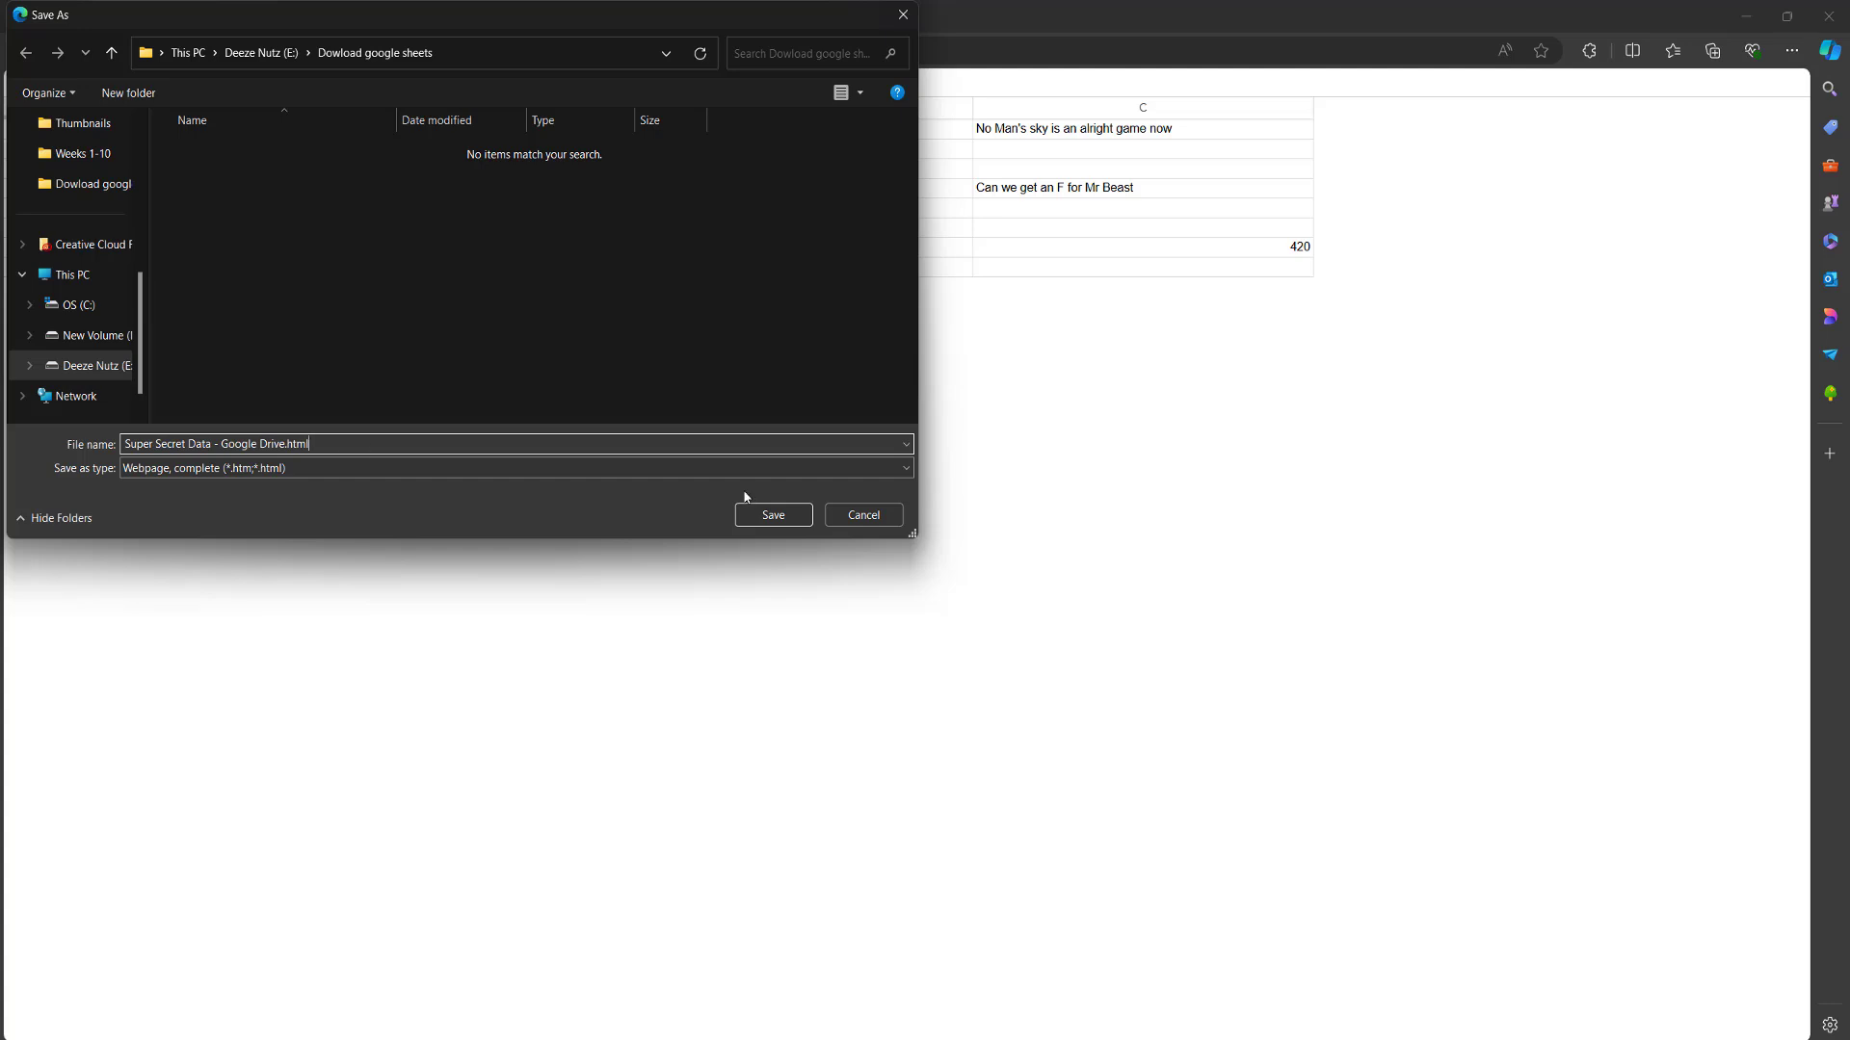
pyautogui.click(780, 519)
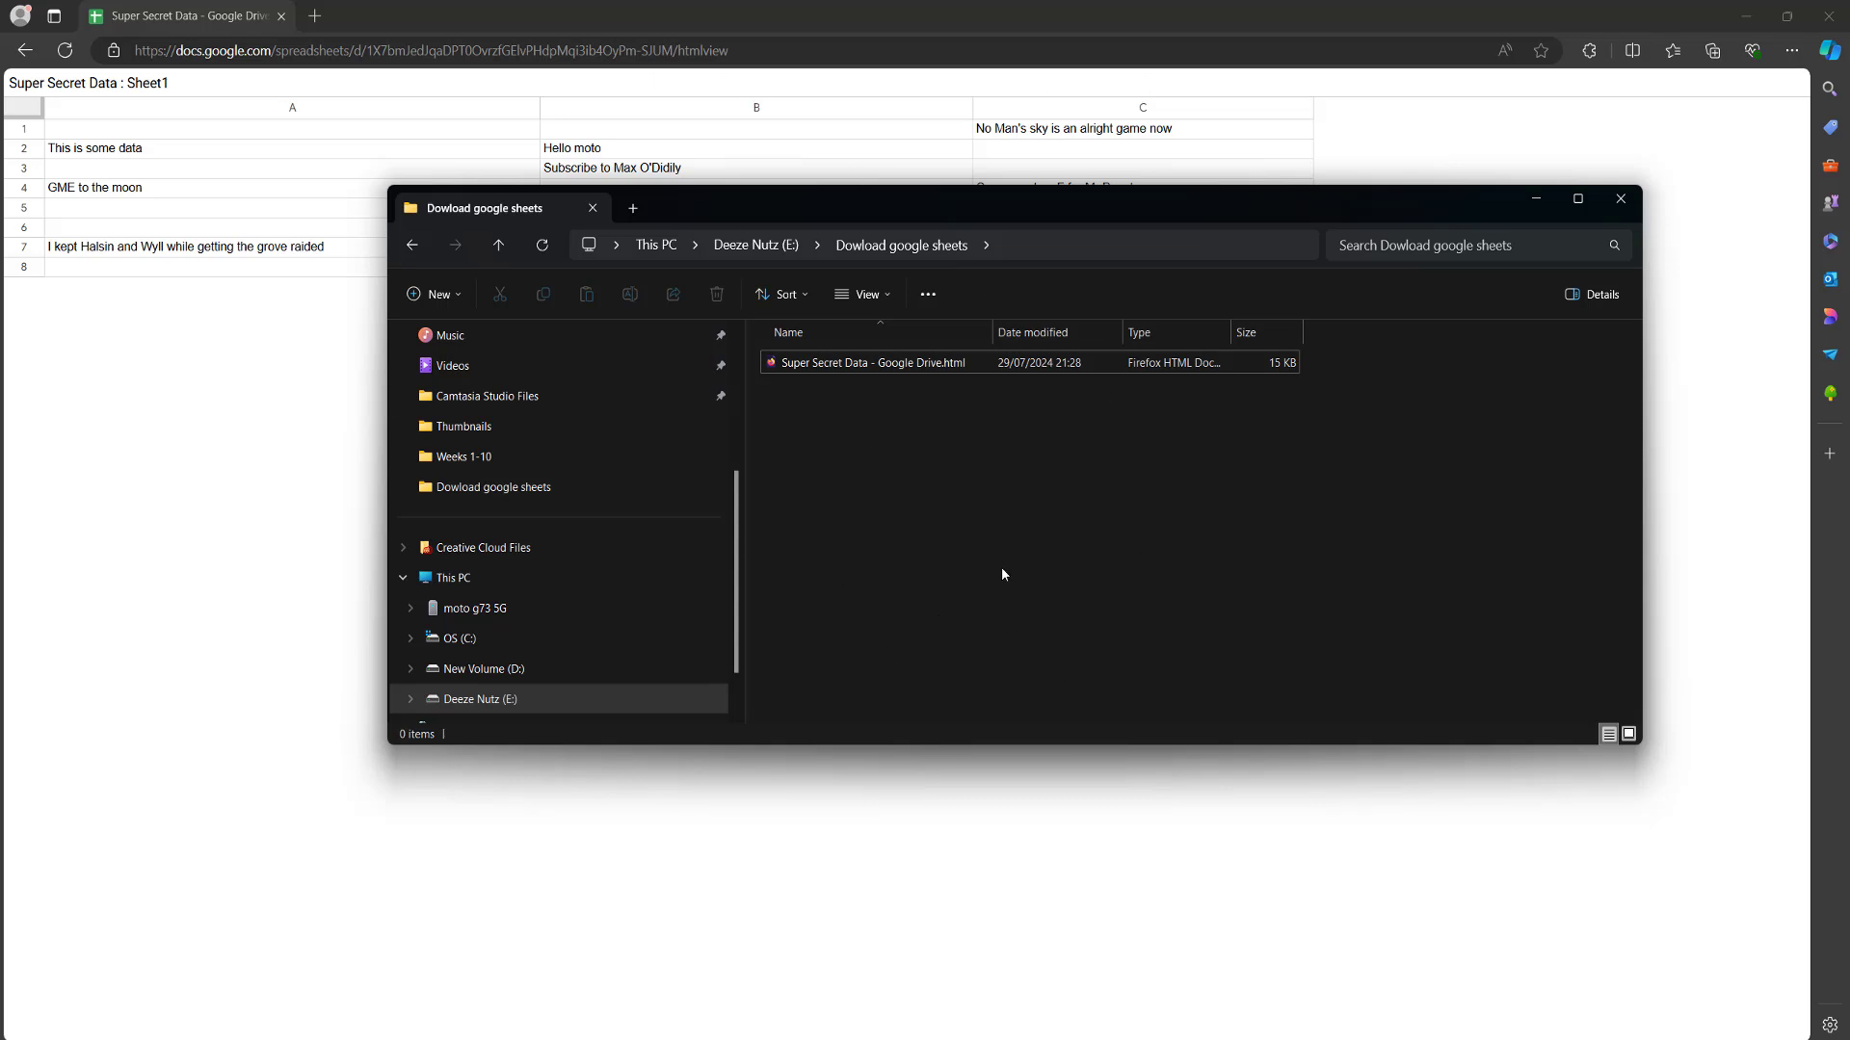
# - Open Super Secret Data - Google Drive.html with Edit in Notepad
pyautogui.click(894, 366)
pyautogui.rightClick(894, 372)
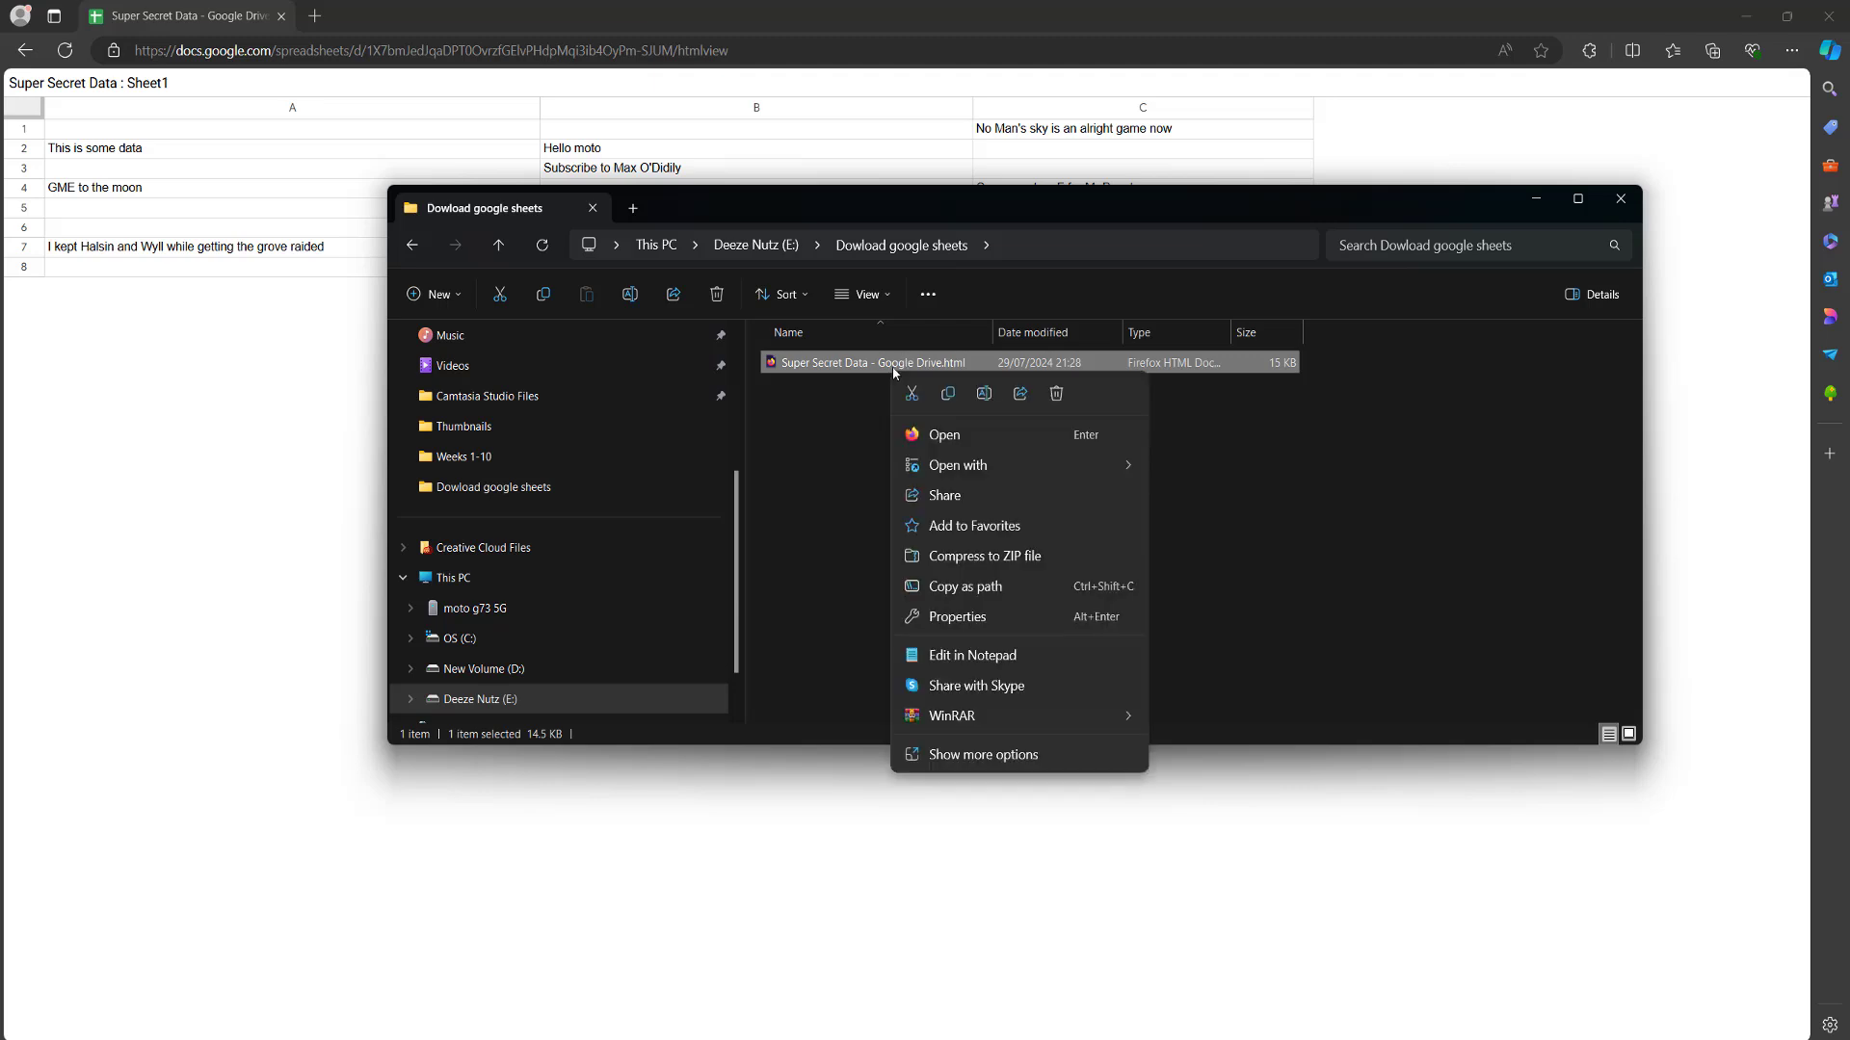
pyautogui.click(996, 657)
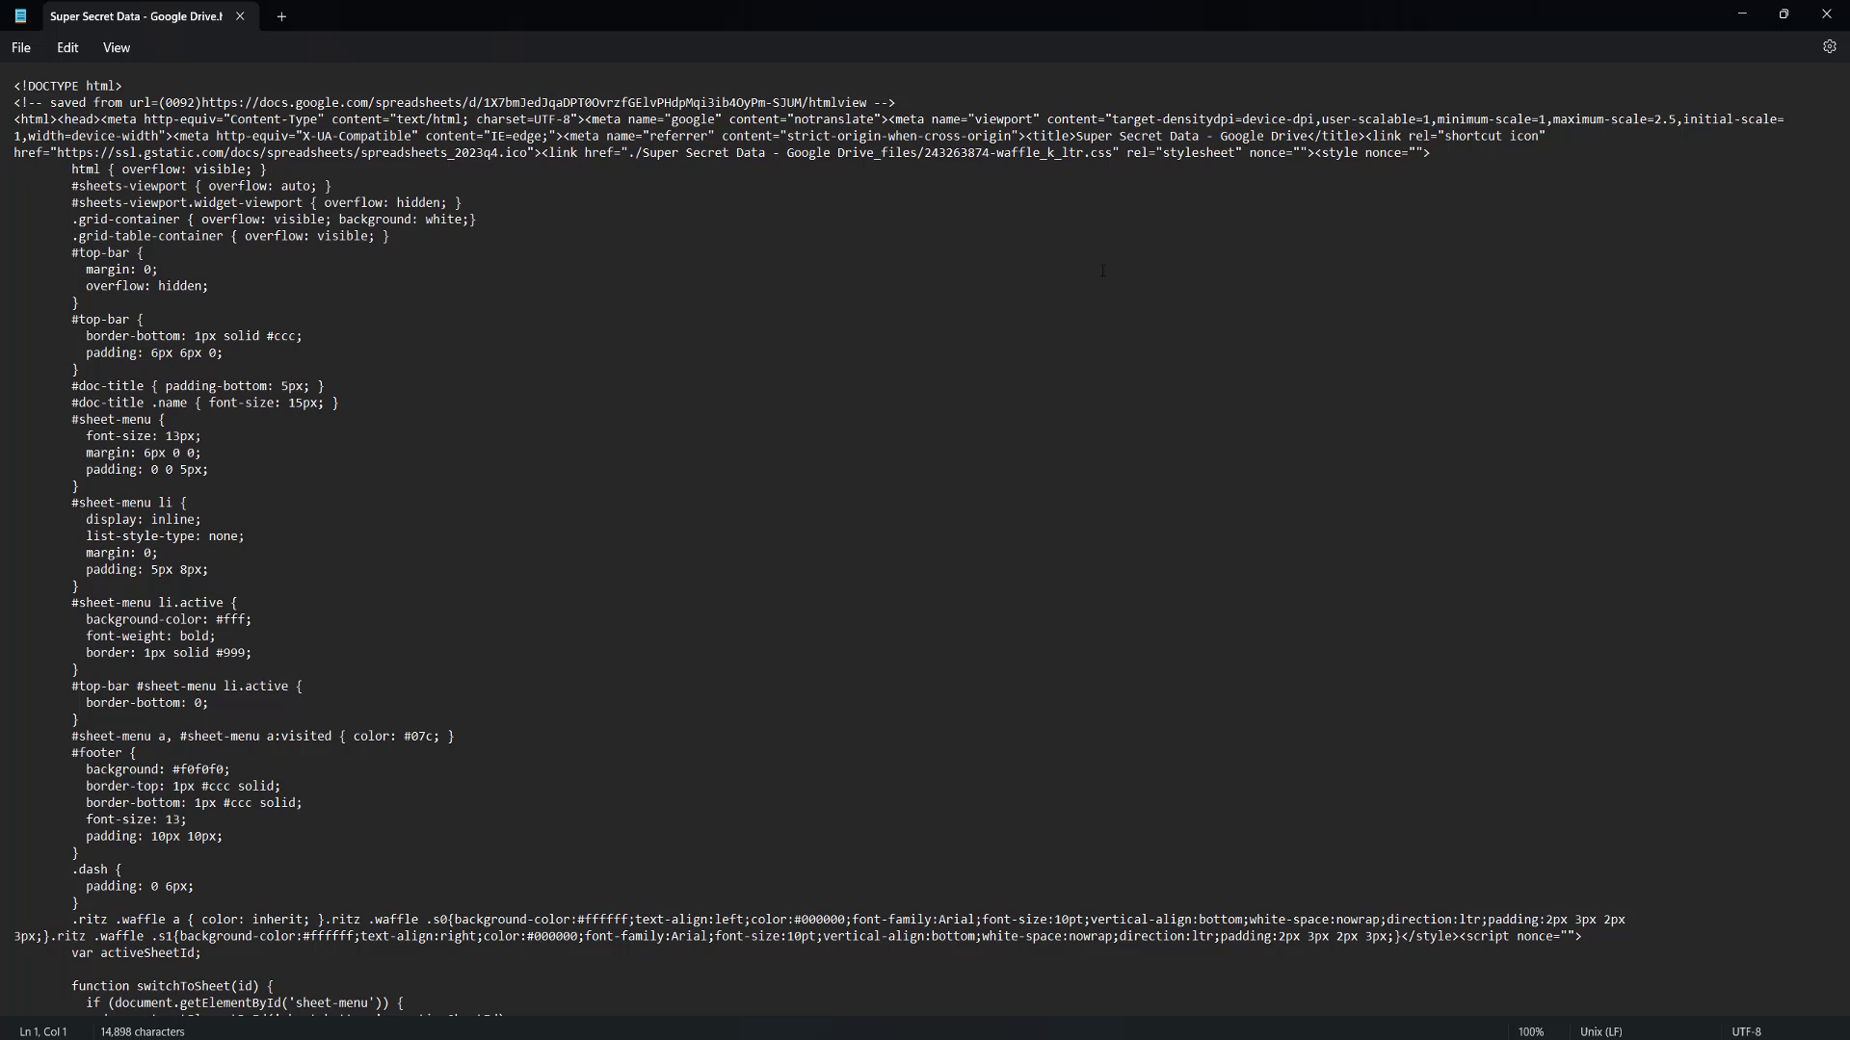
# - Search the HTML source for 'docsshared-disable-image-copy docsshared-no-select' by pasting it into Find
pyautogui.click(612, 252)
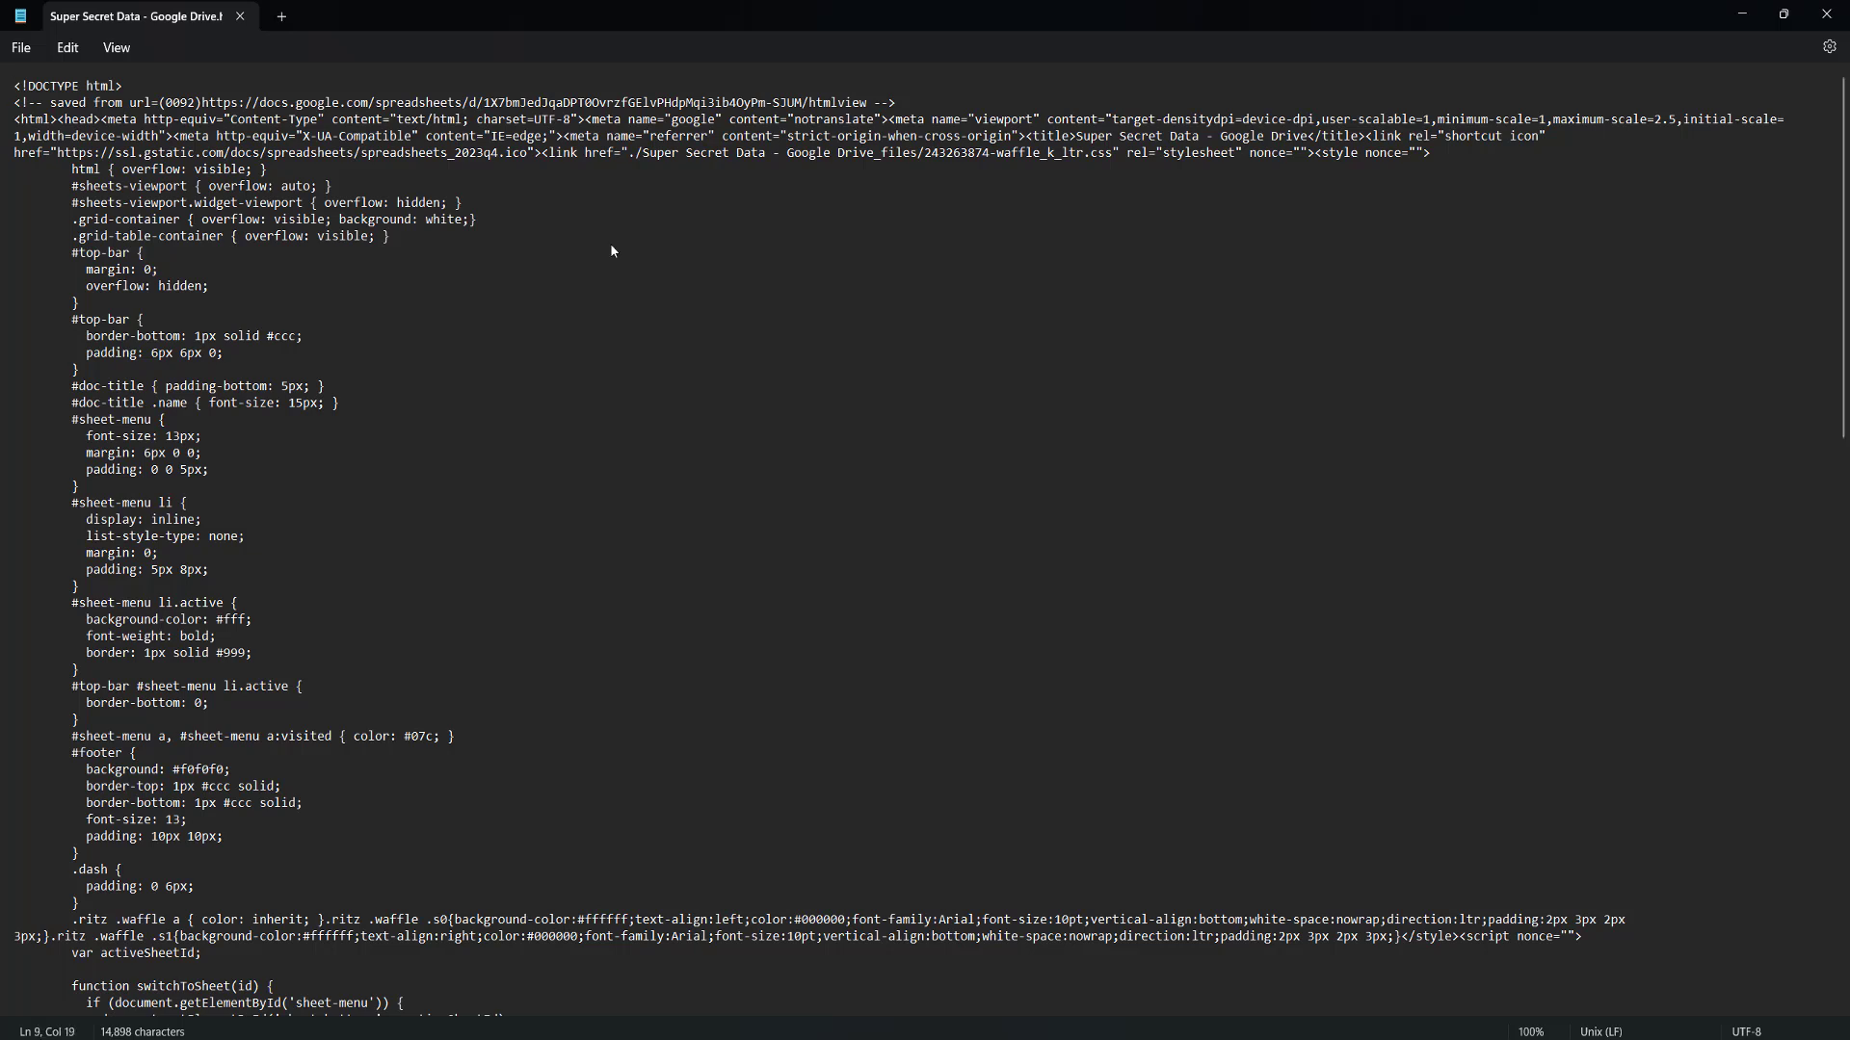
pyautogui.hotkey('ctrl', 'f')
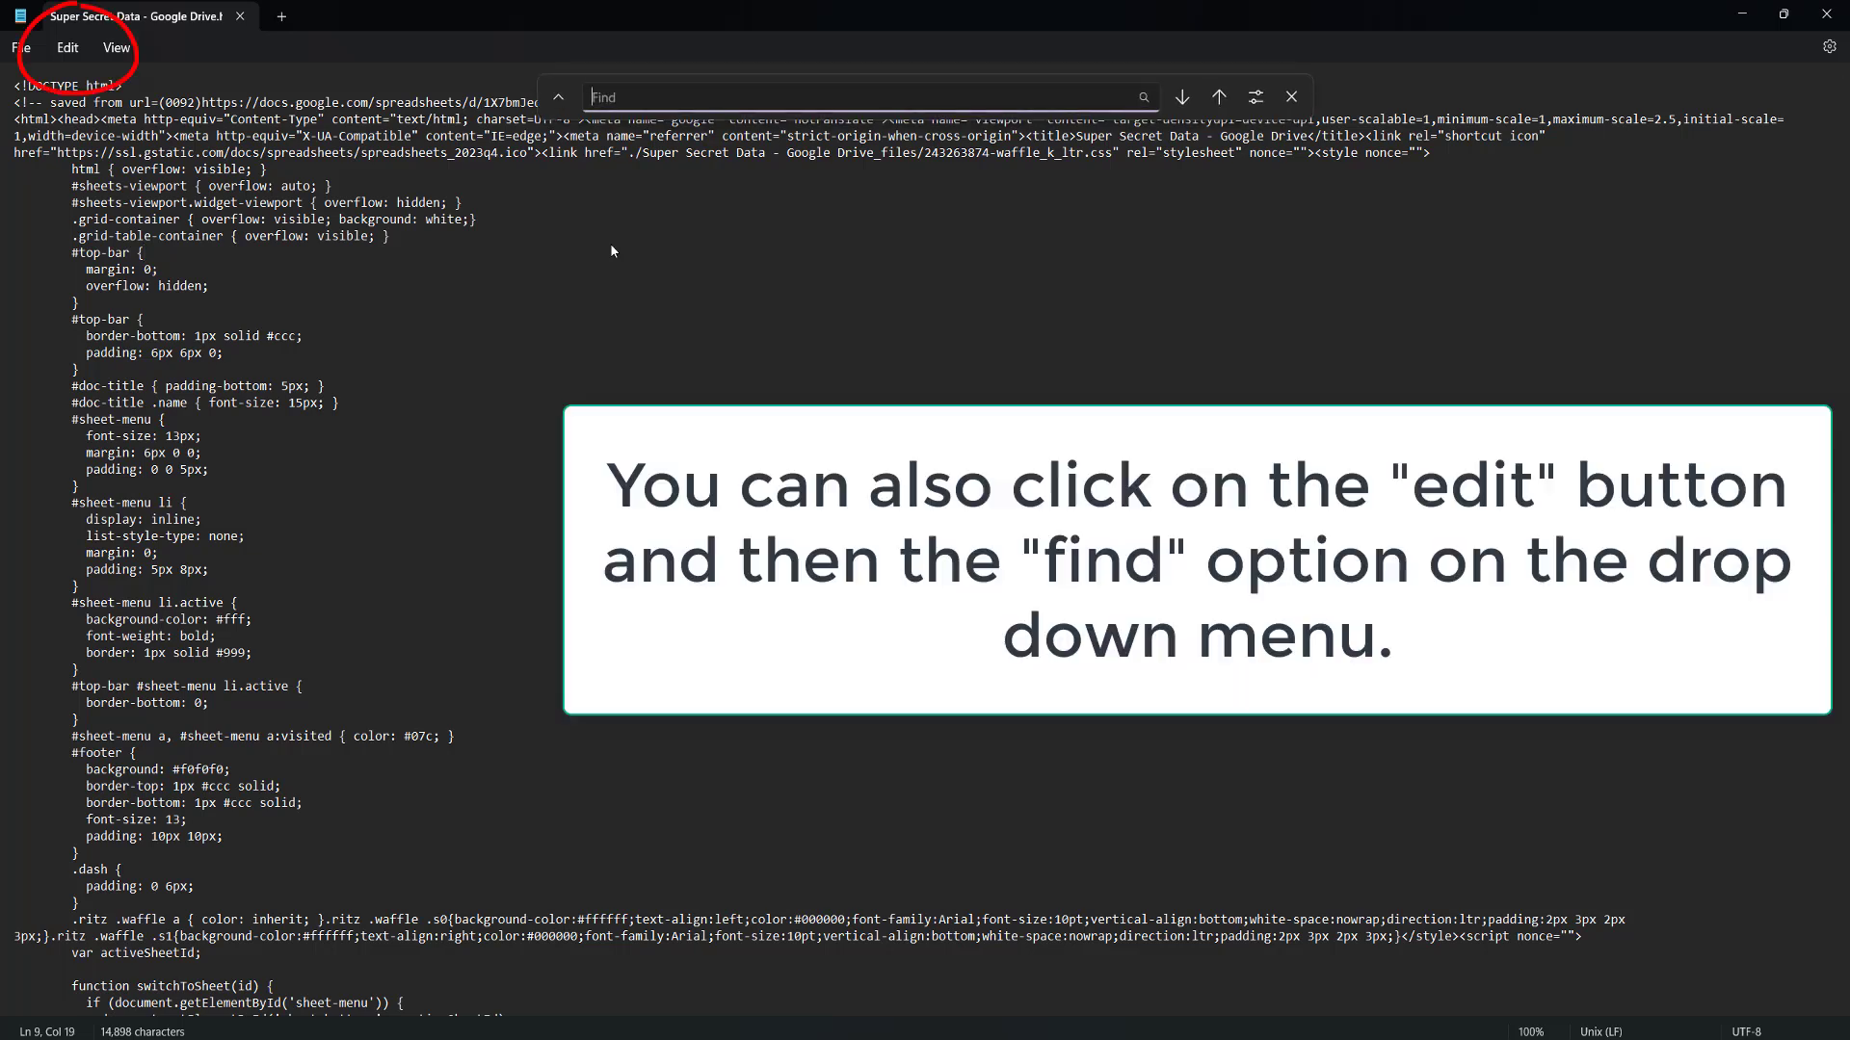
pyautogui.write('docsshared-disable-image-copy docsshared-no-select')
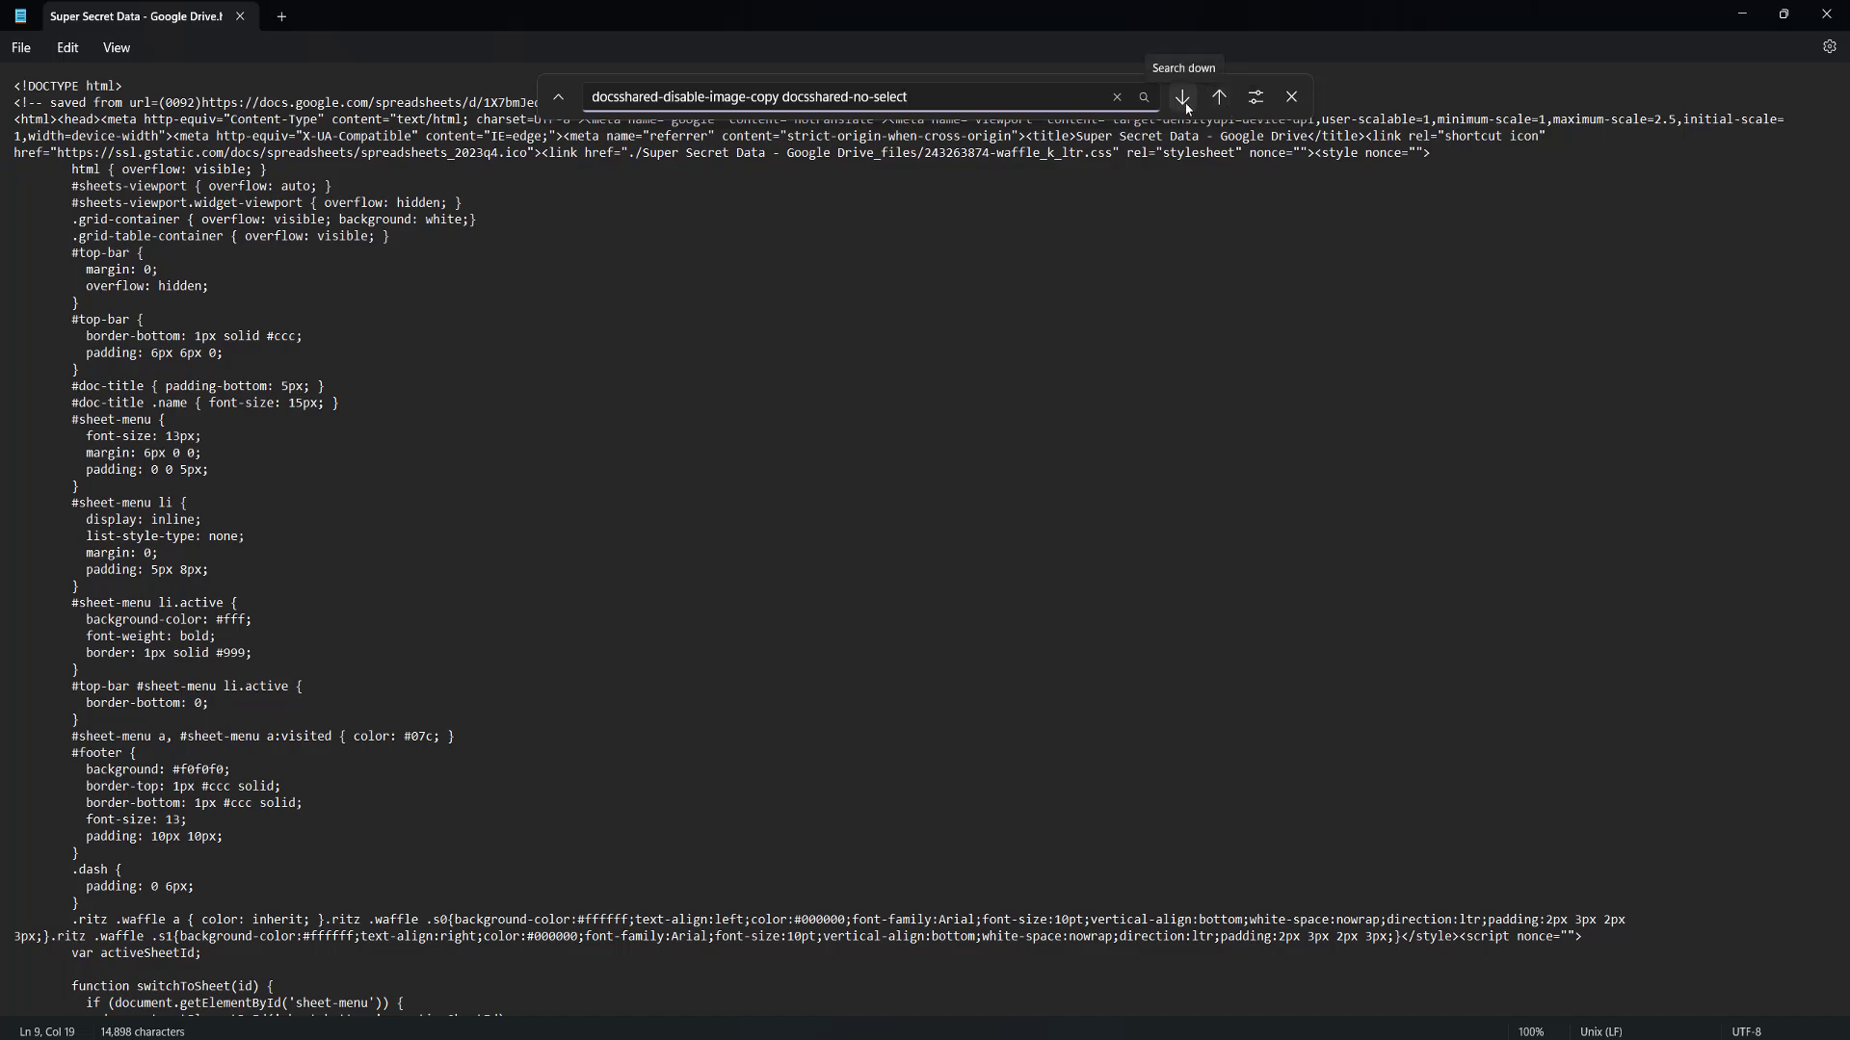
# - Locate and delete the class="docsshared-disable-image-copy docsshared-no-select" attribute in the source
pyautogui.click(1228, 95)
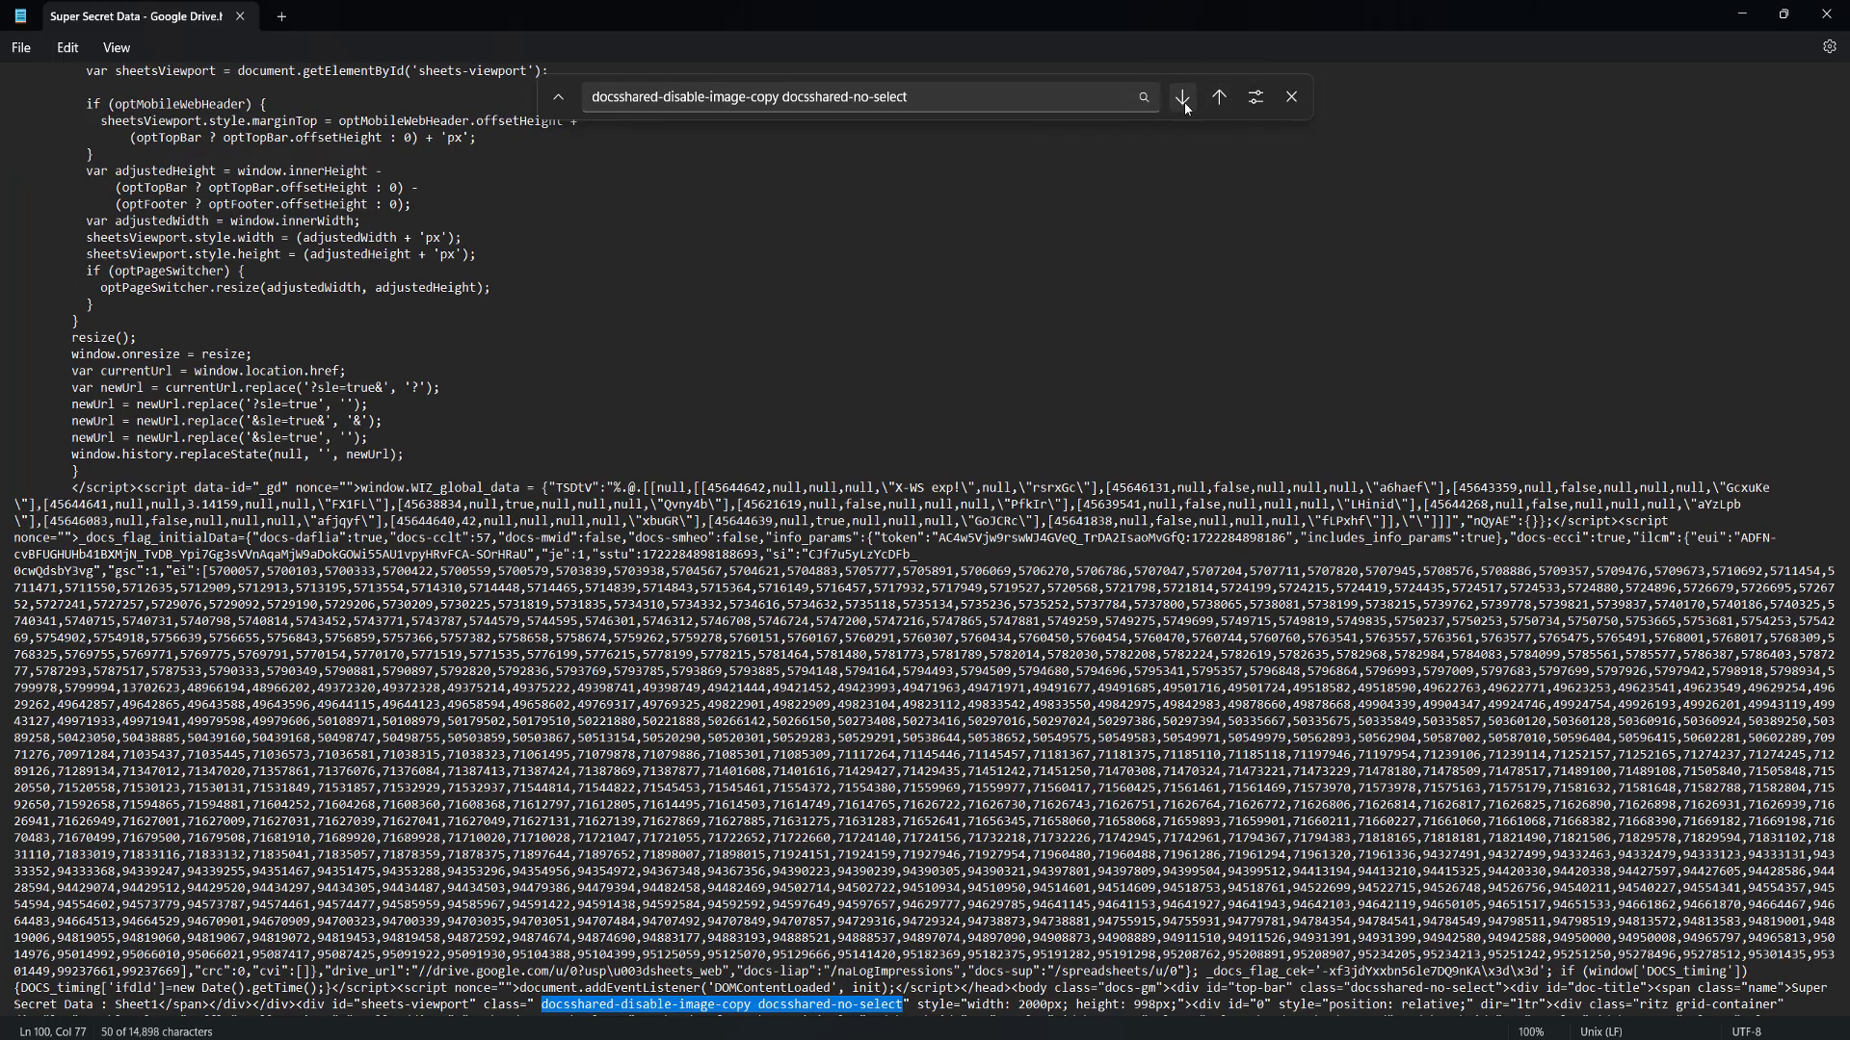
pyautogui.click(1183, 102)
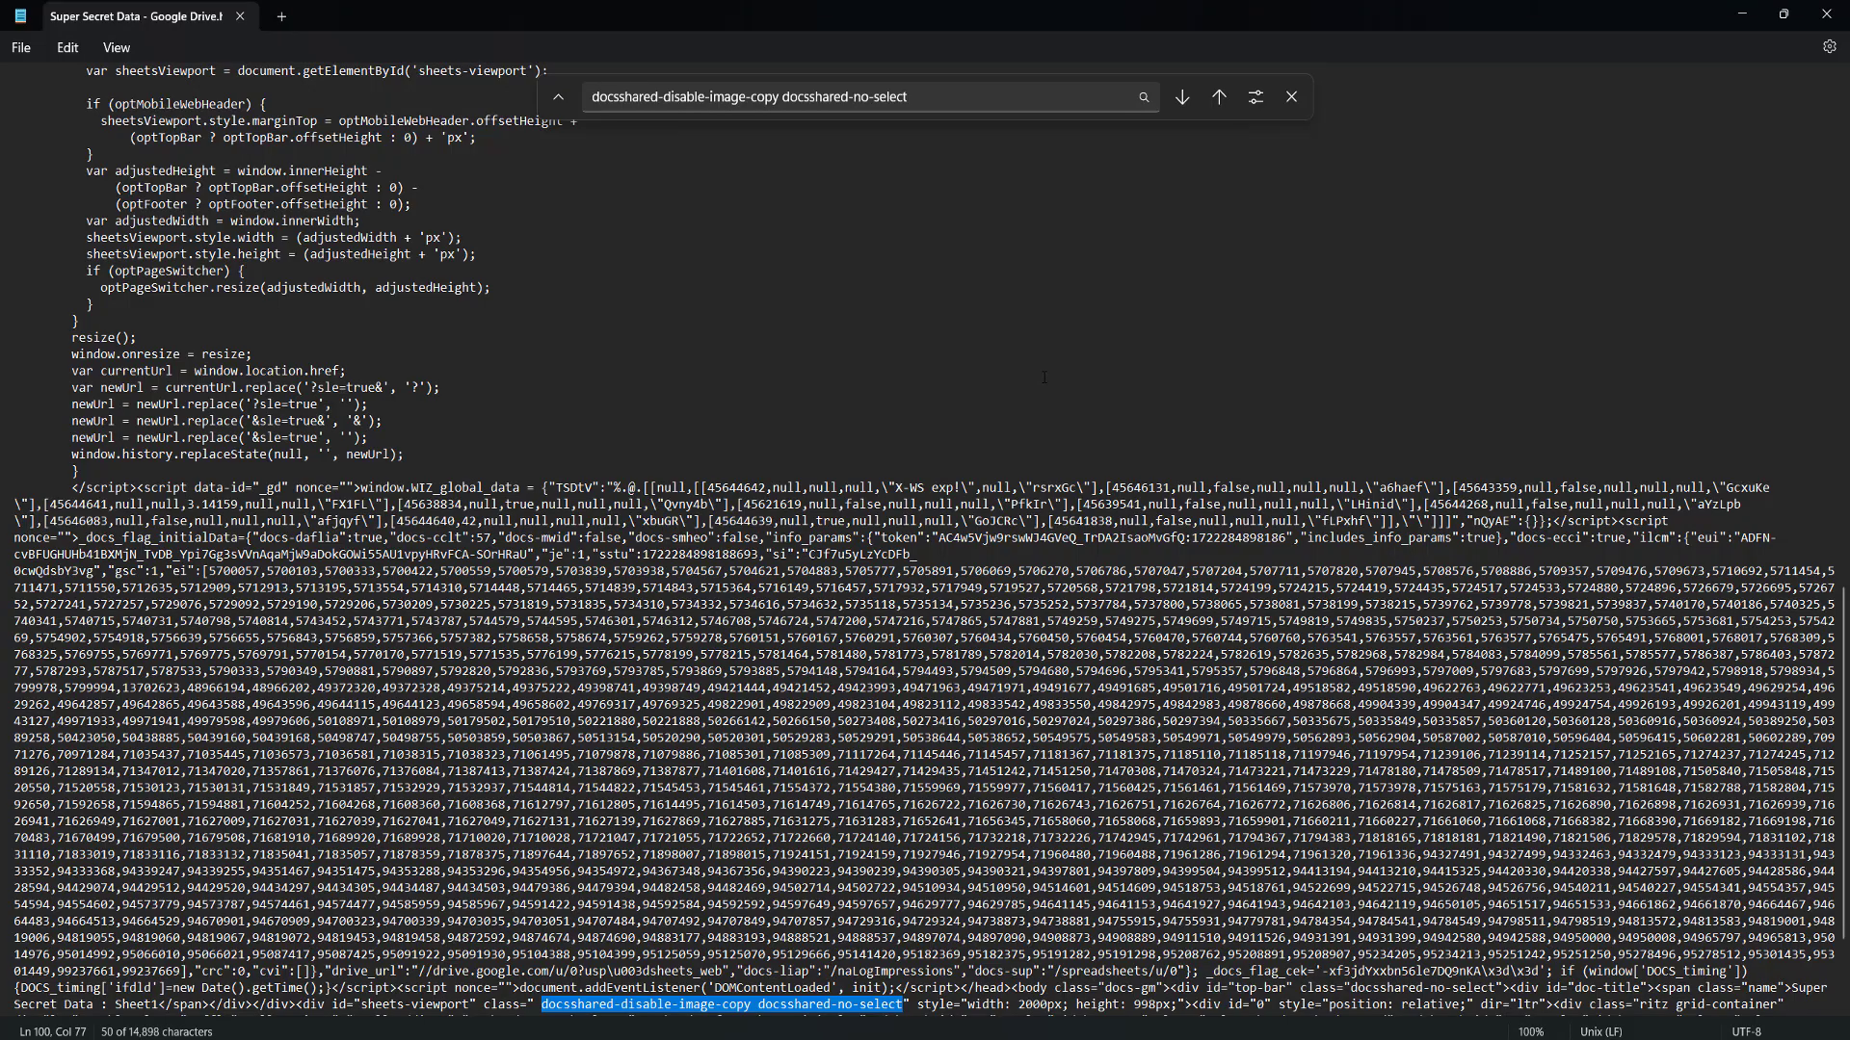
pyautogui.scroll(-2, 1052, 375)
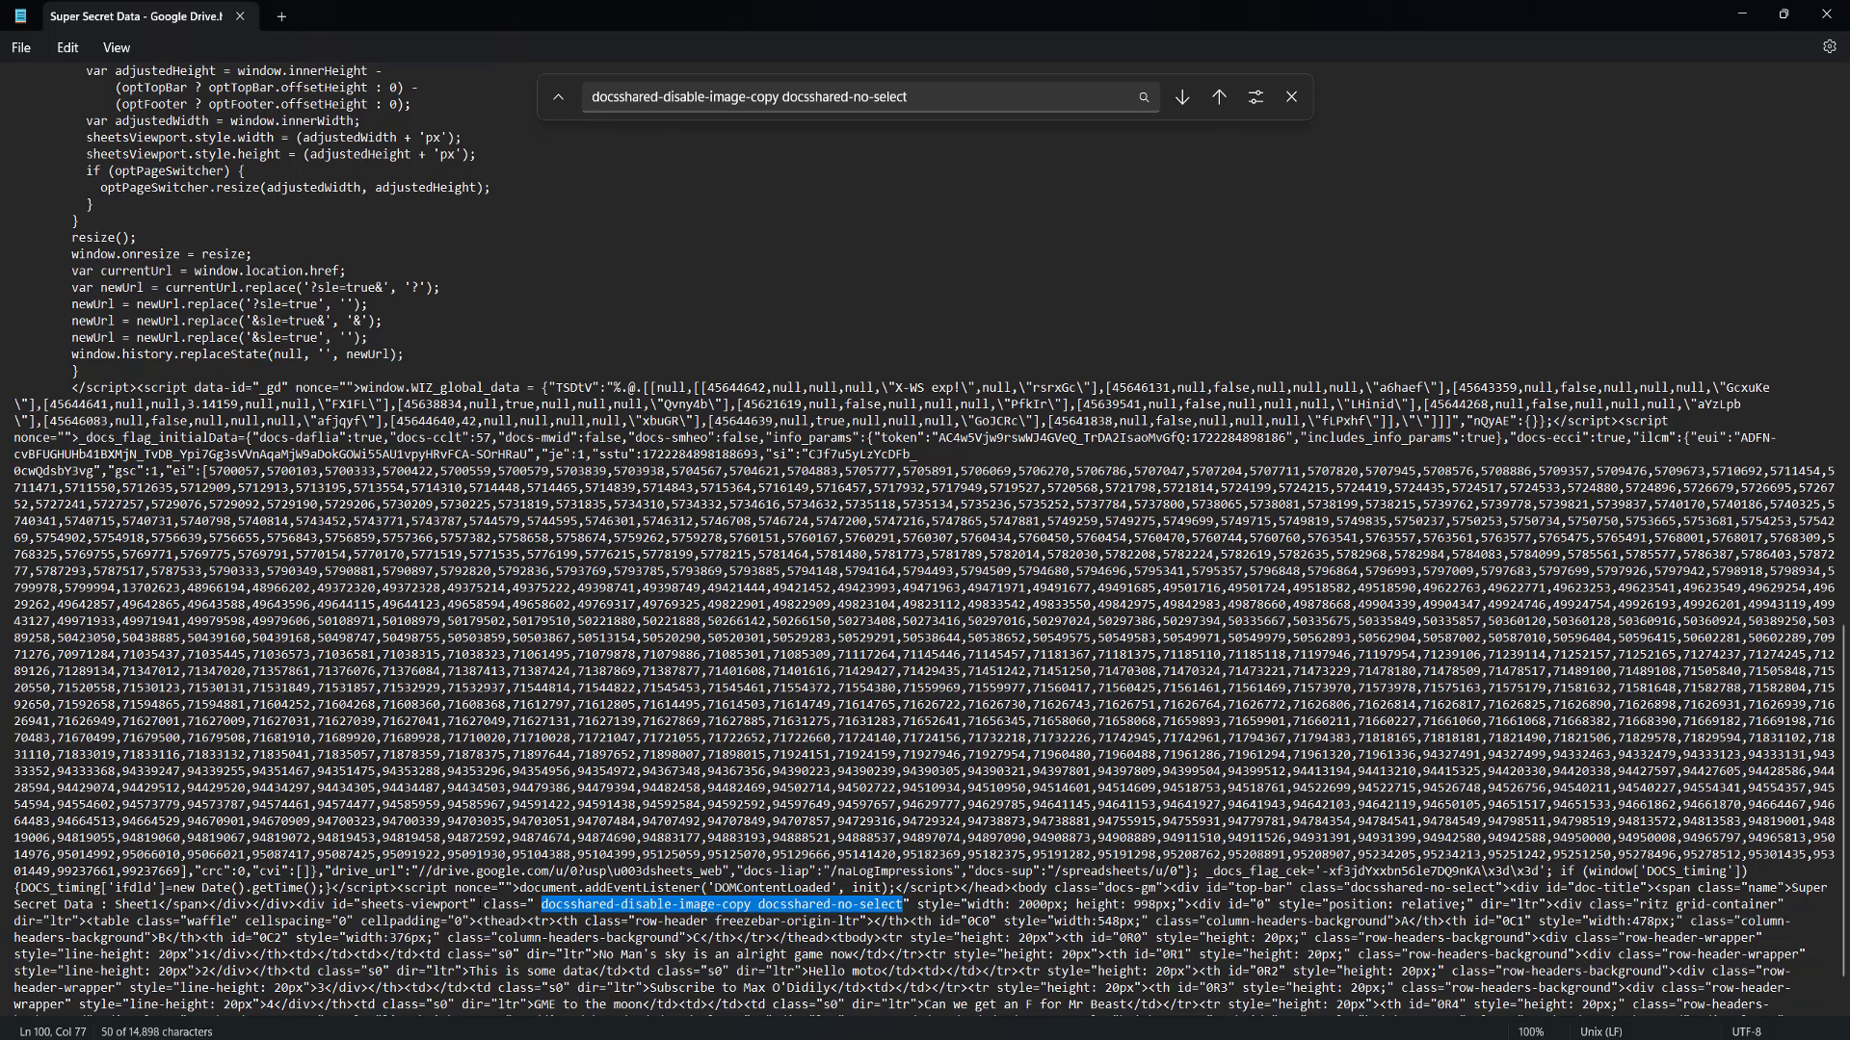
pyautogui.click(964, 96)
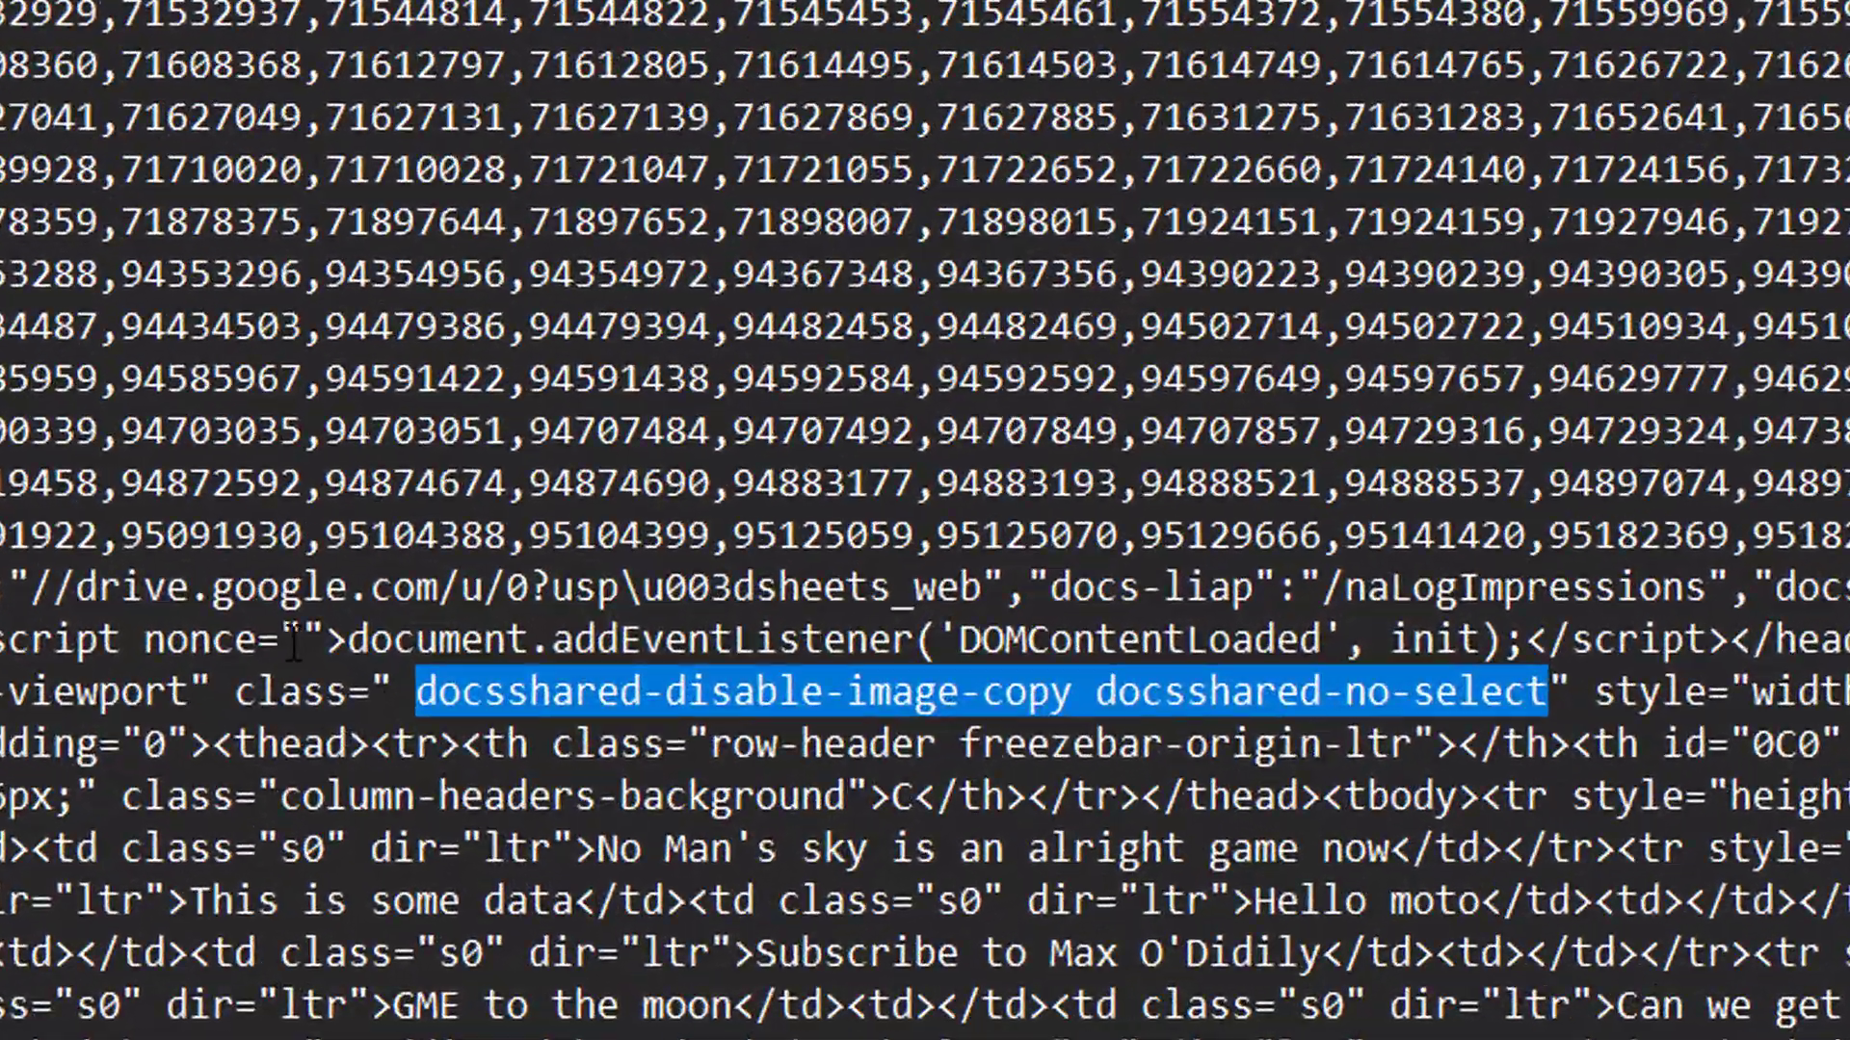
pyautogui.press('Escape')
pyautogui.doubleClick(222, 697)
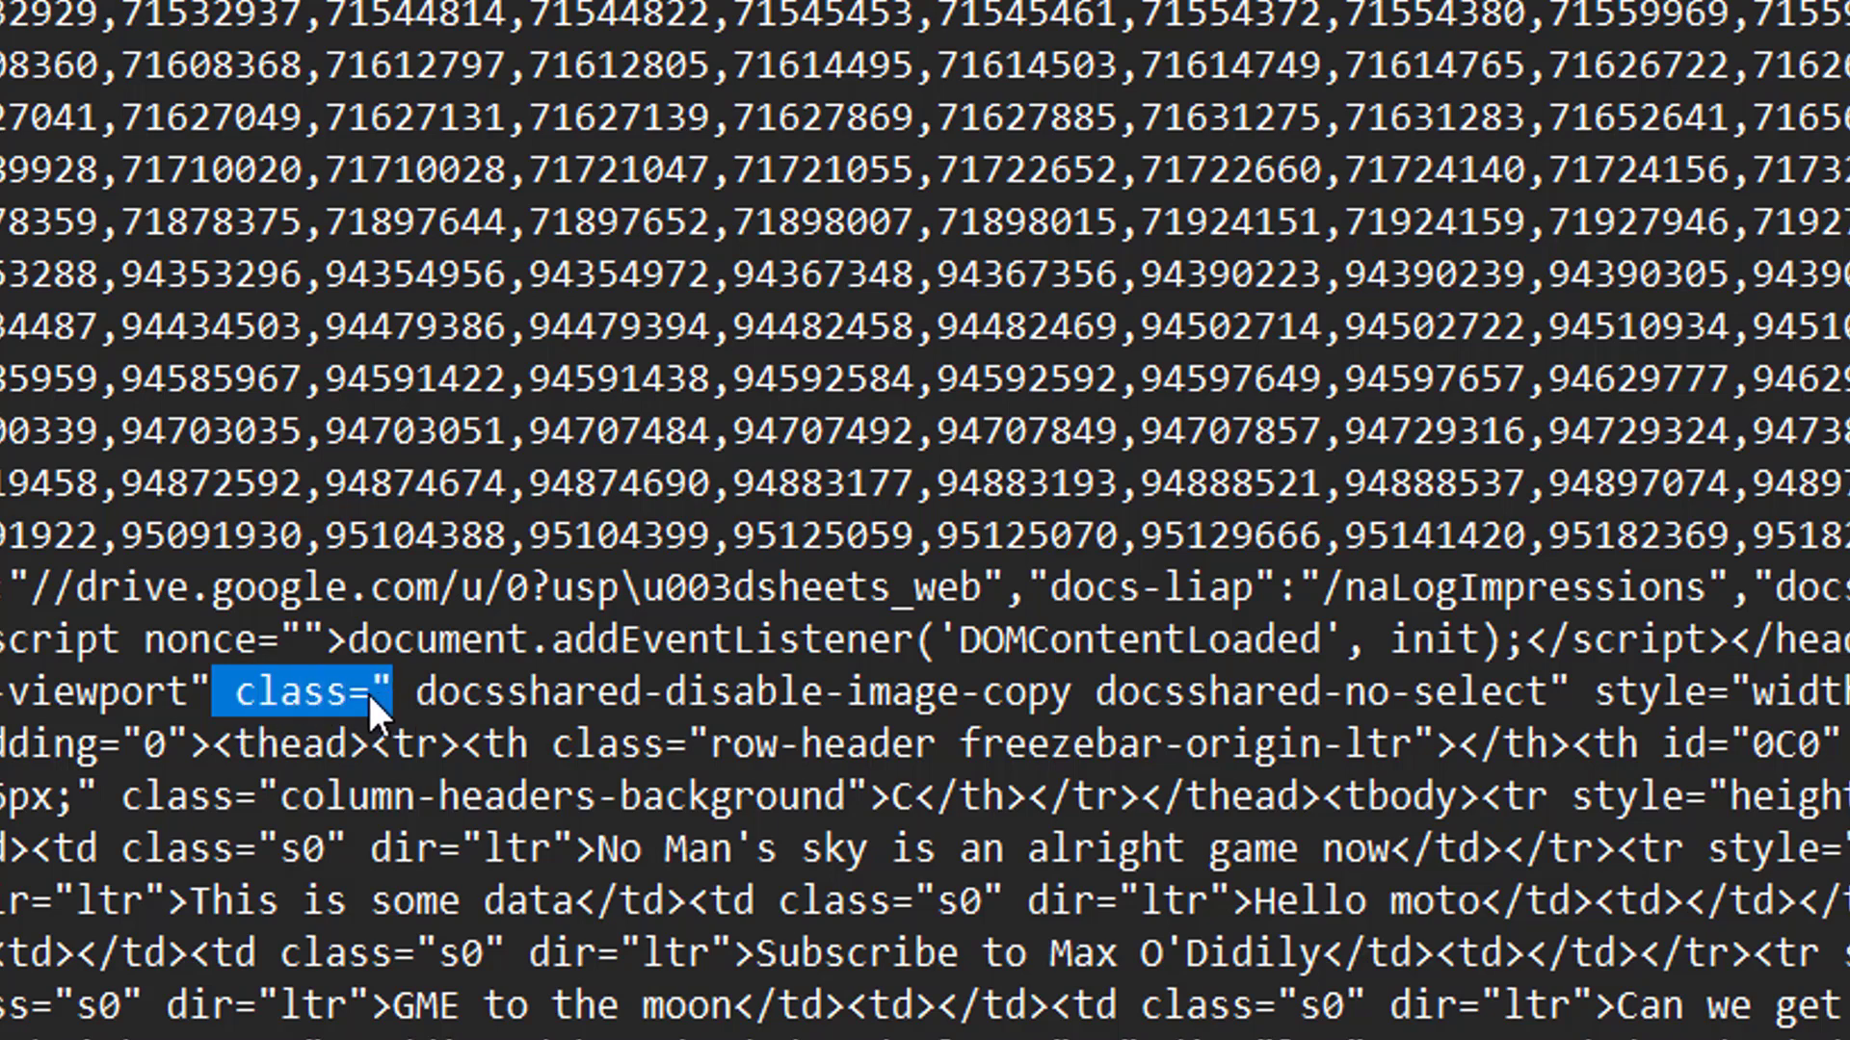
pyautogui.moveTo(532, 686); pyautogui.dragTo(953, 721)
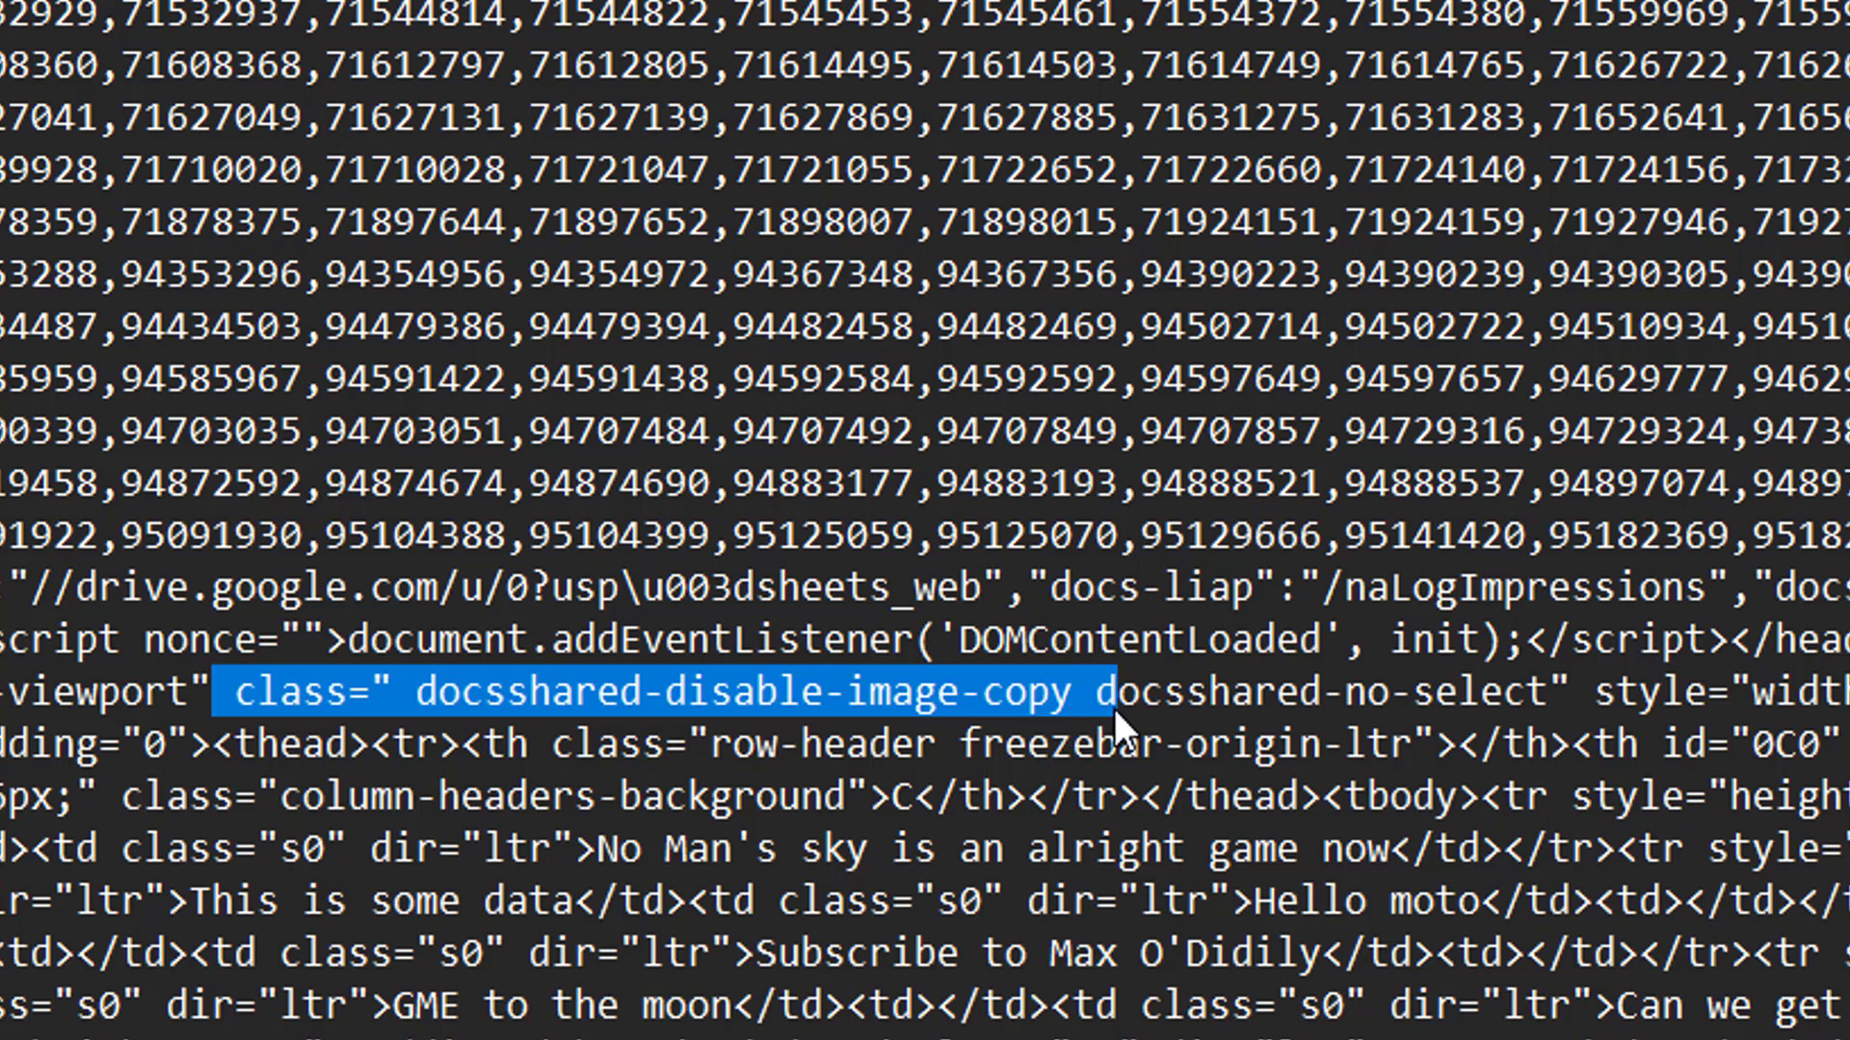
pyautogui.moveTo(1113, 708); pyautogui.dragTo(1573, 706)
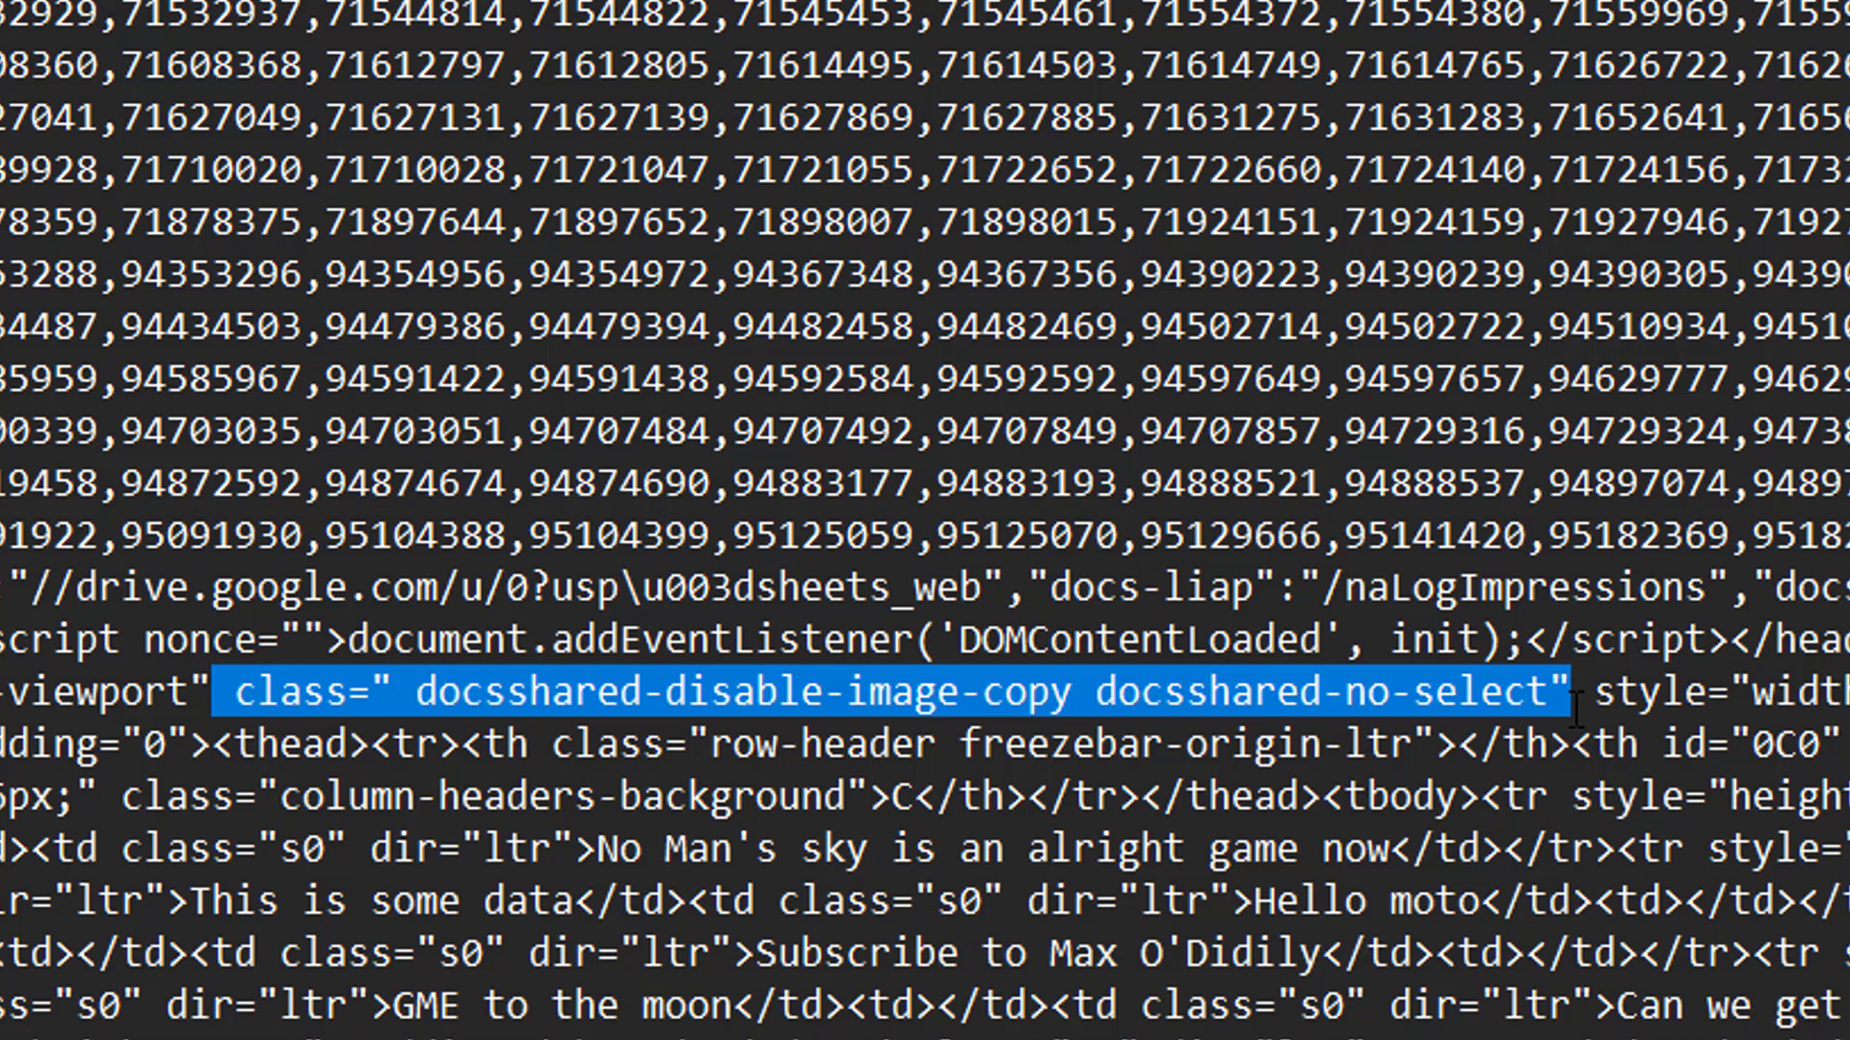
pyautogui.press('BackSpace')
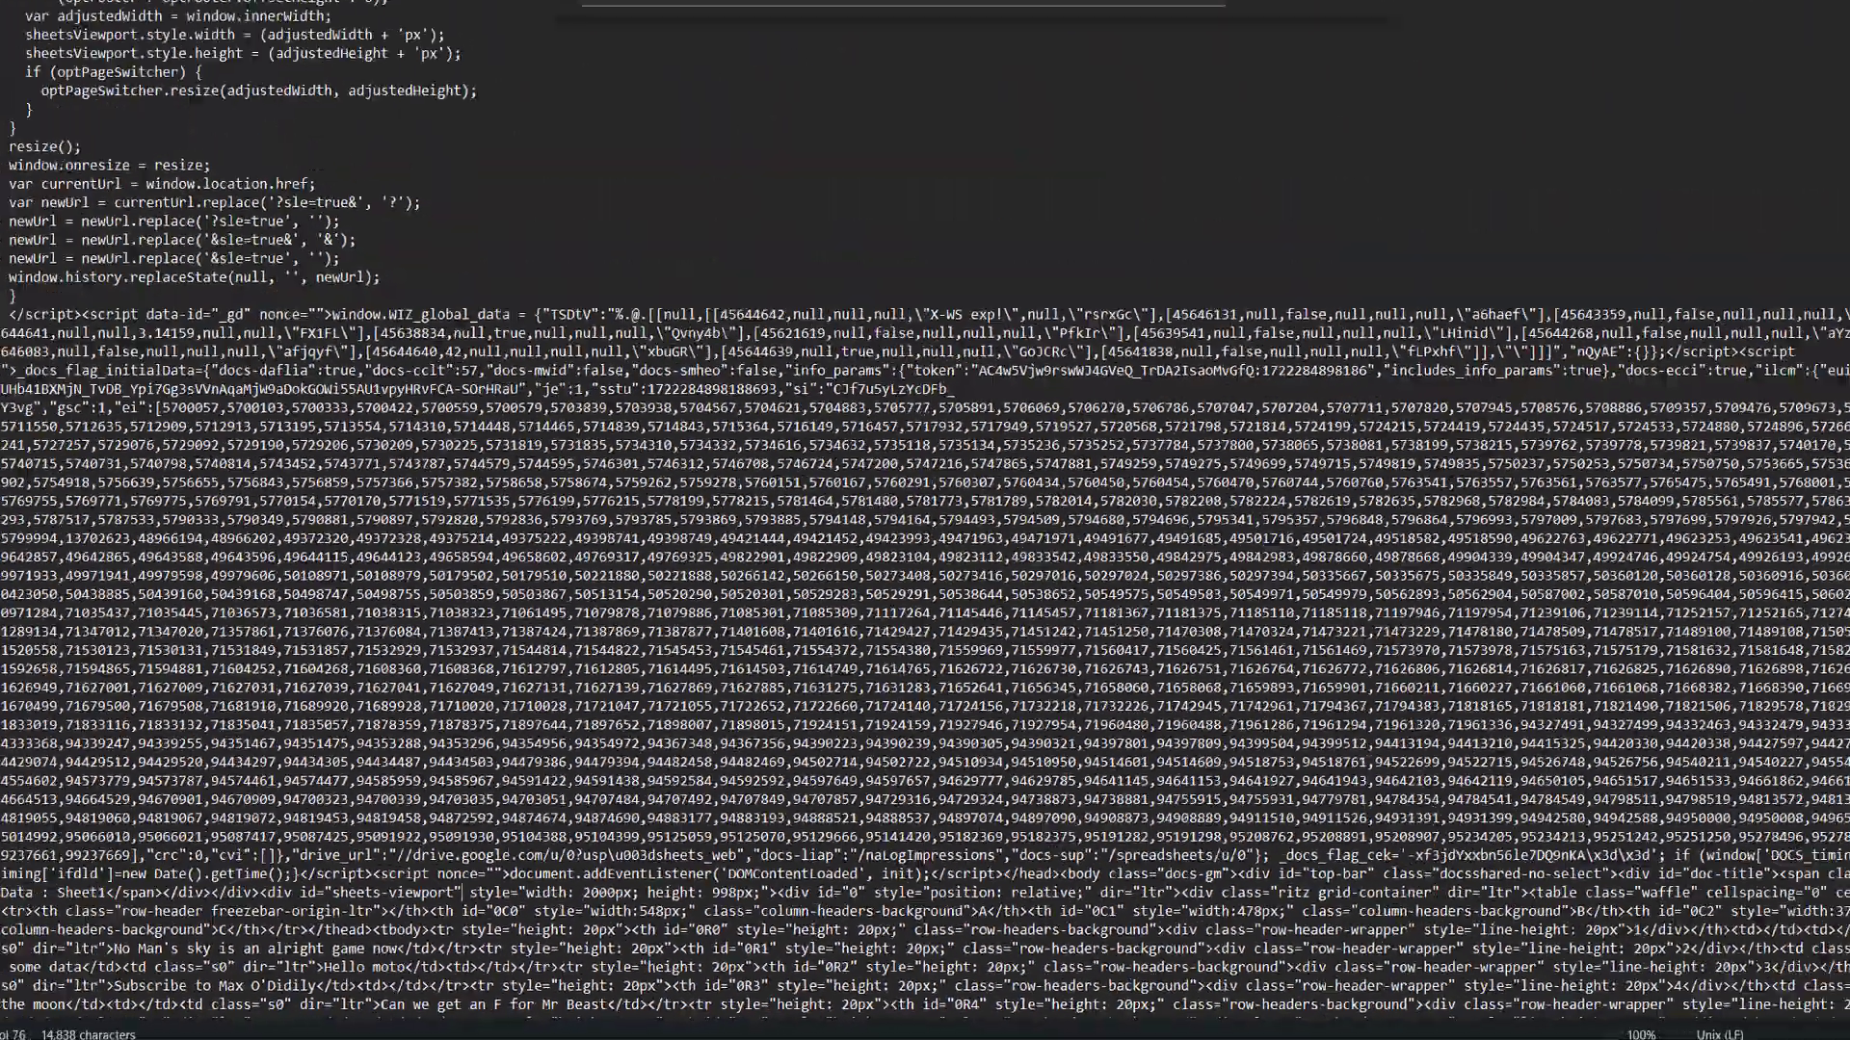
# - Save the edited HTML file and close Notepad
pyautogui.click(20, 47)
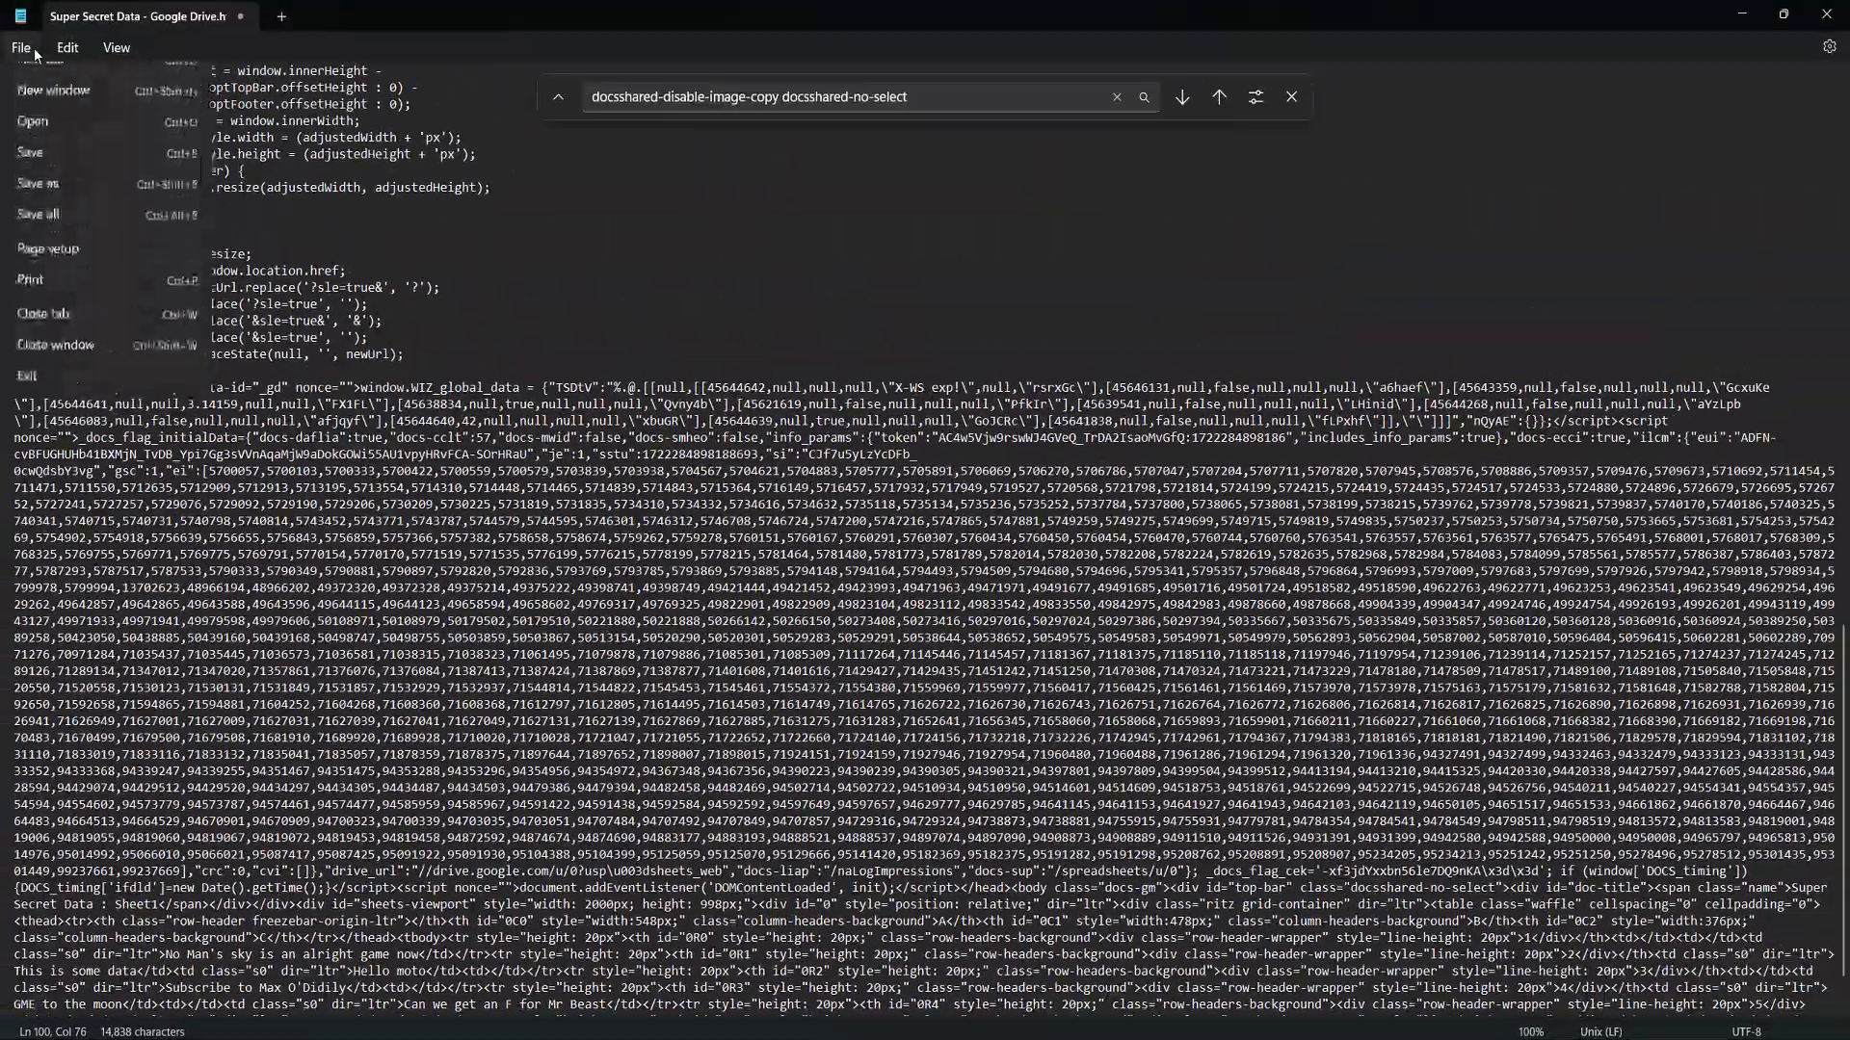
pyautogui.click(56, 188)
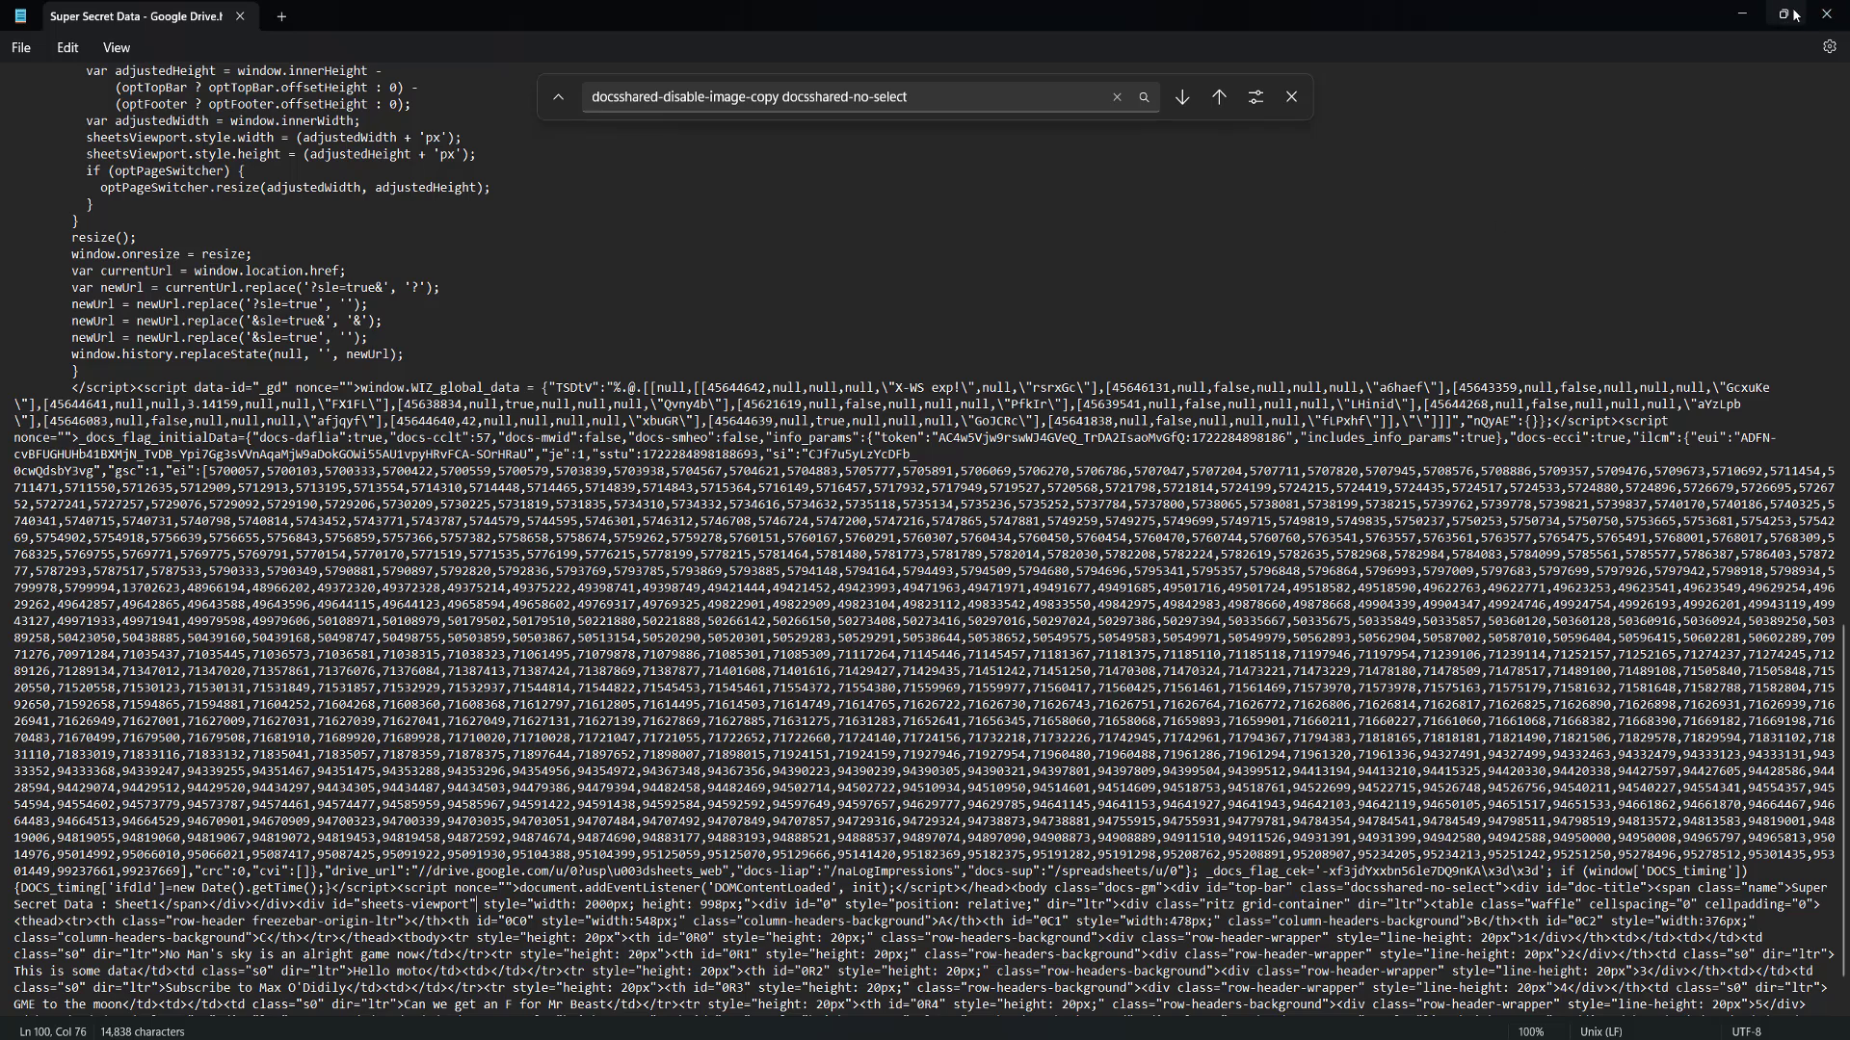
pyautogui.click(1830, 21)
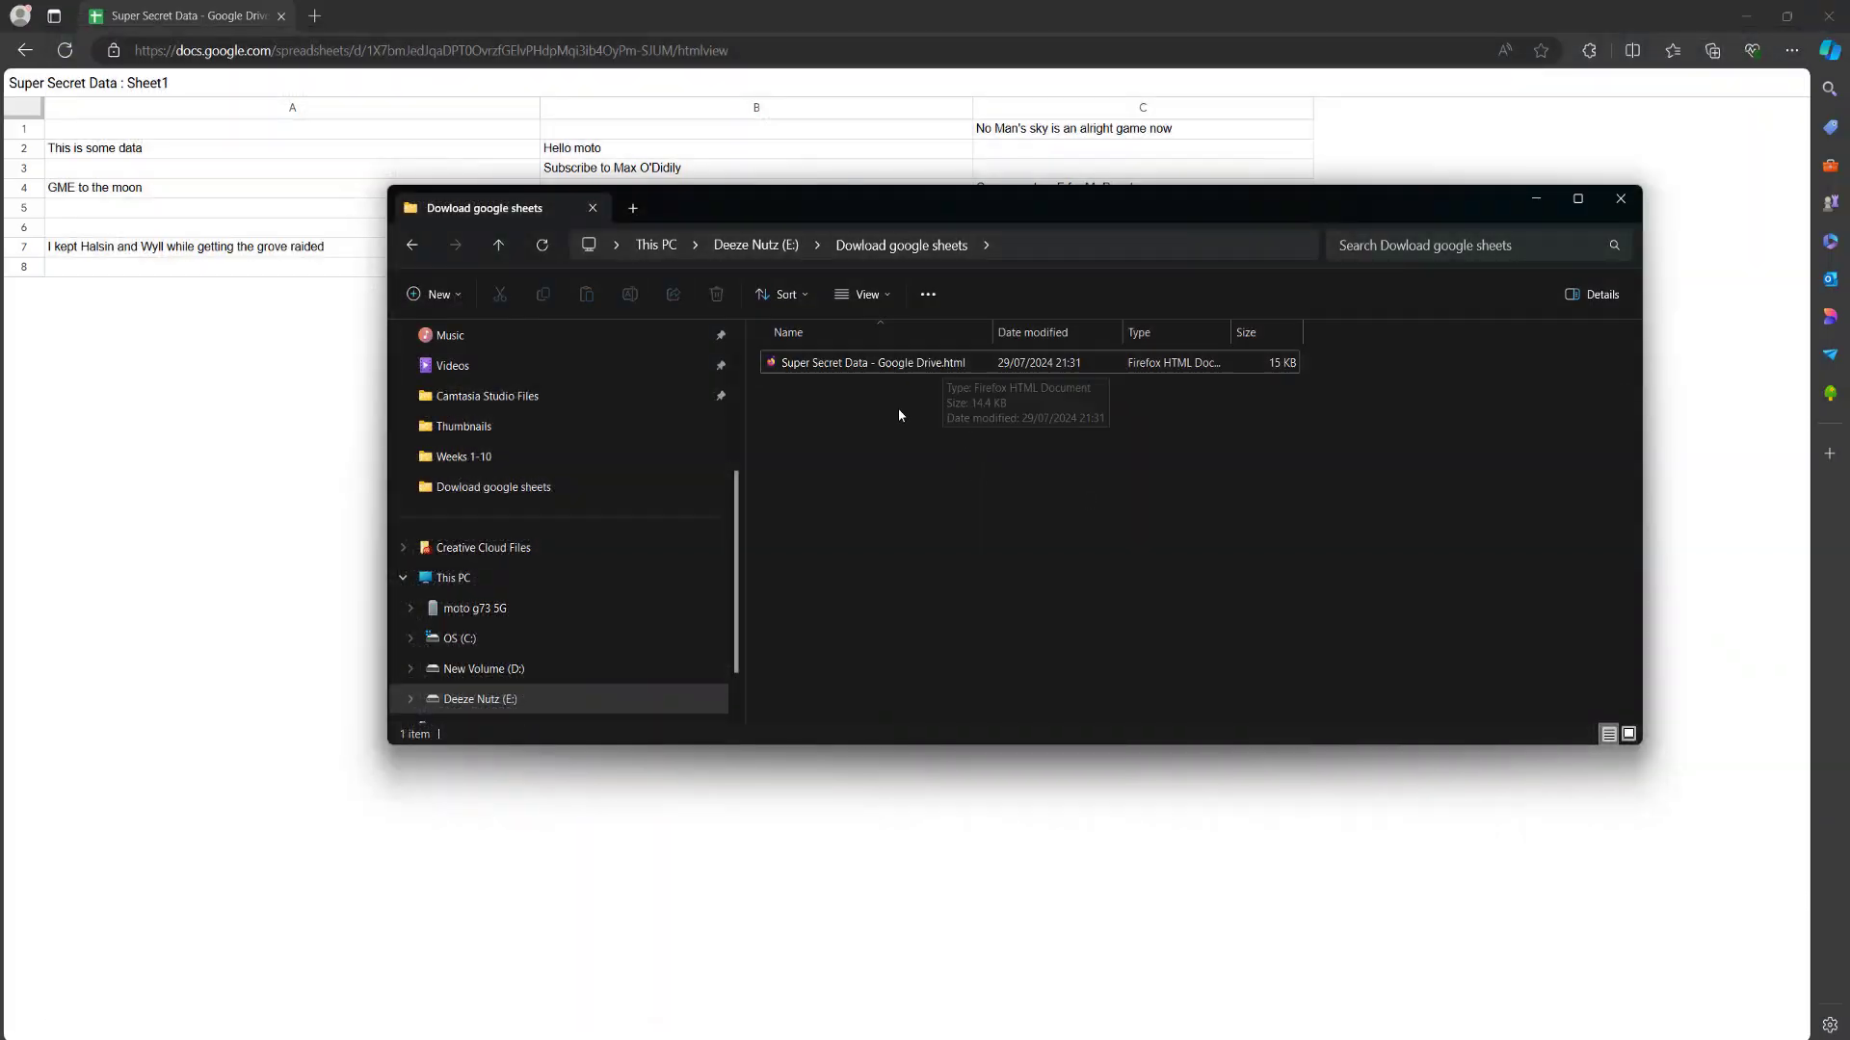
# - Open the edited Super Secret Data - Google Drive.html with Microsoft Edge
pyautogui.click(874, 371)
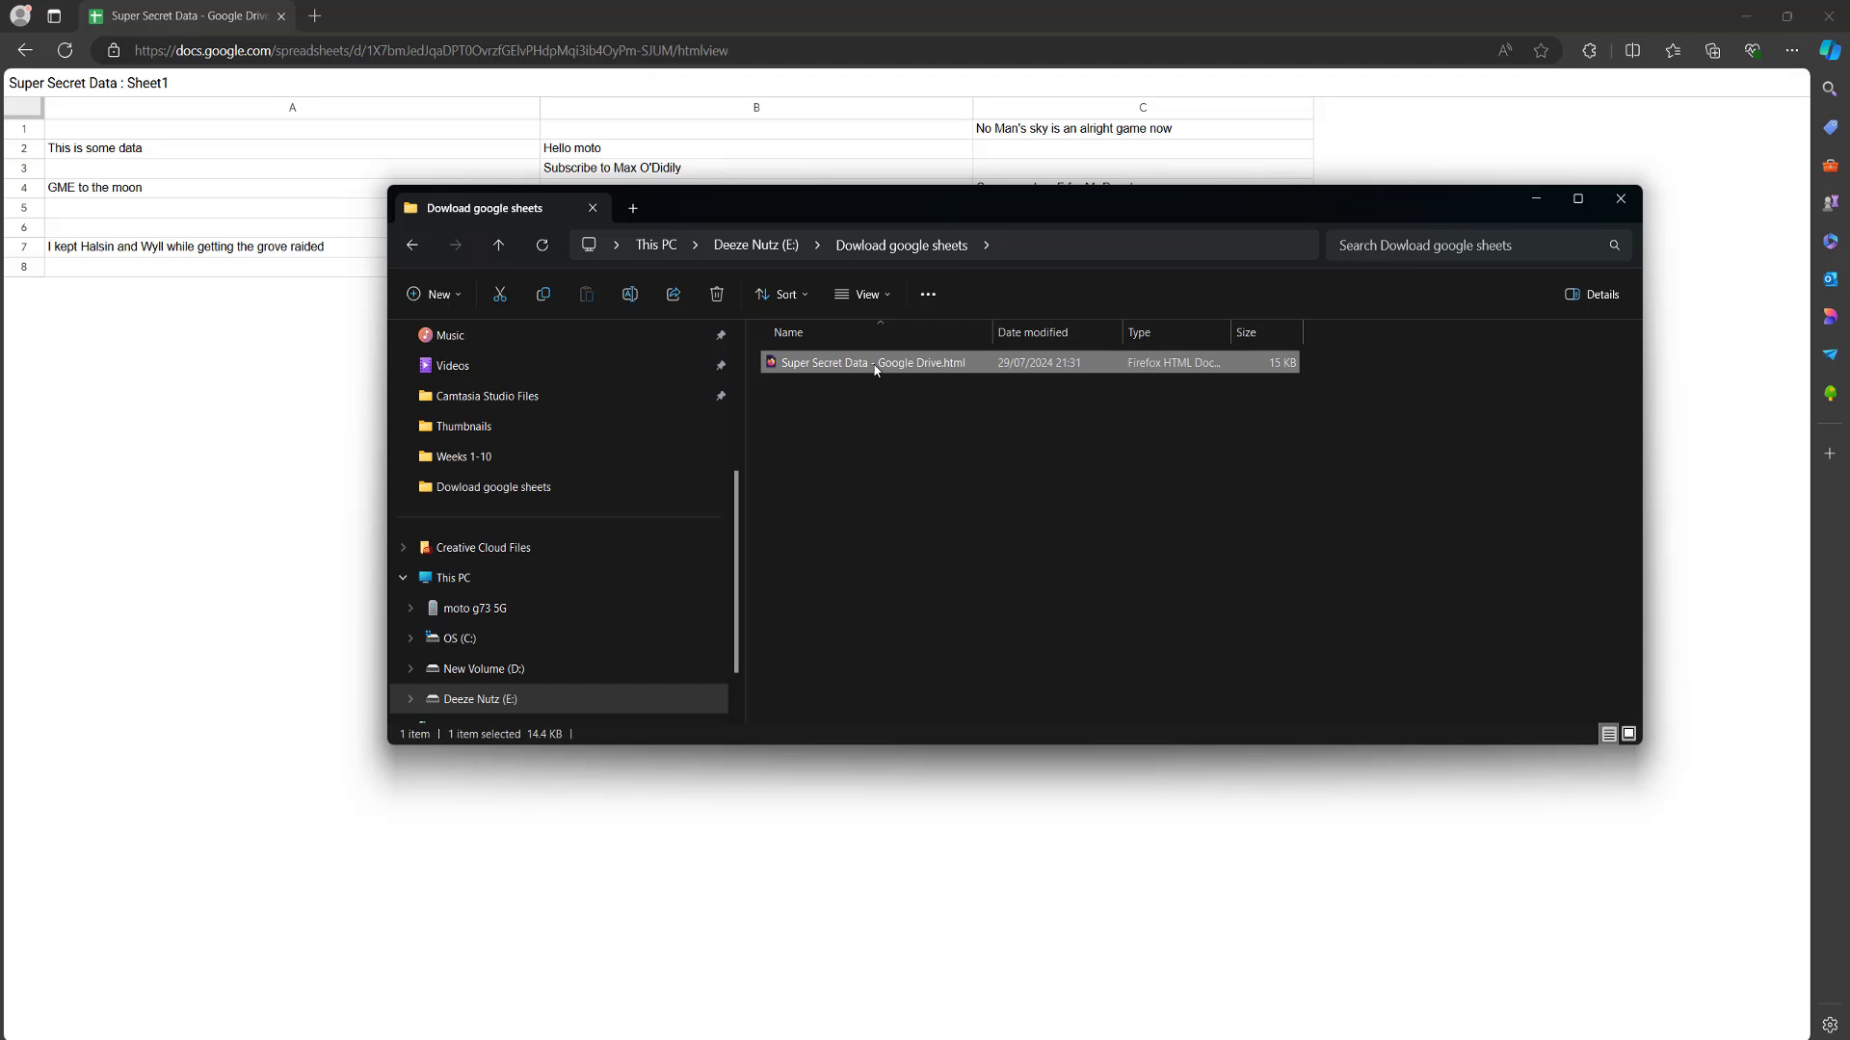
pyautogui.rightClick(858, 367)
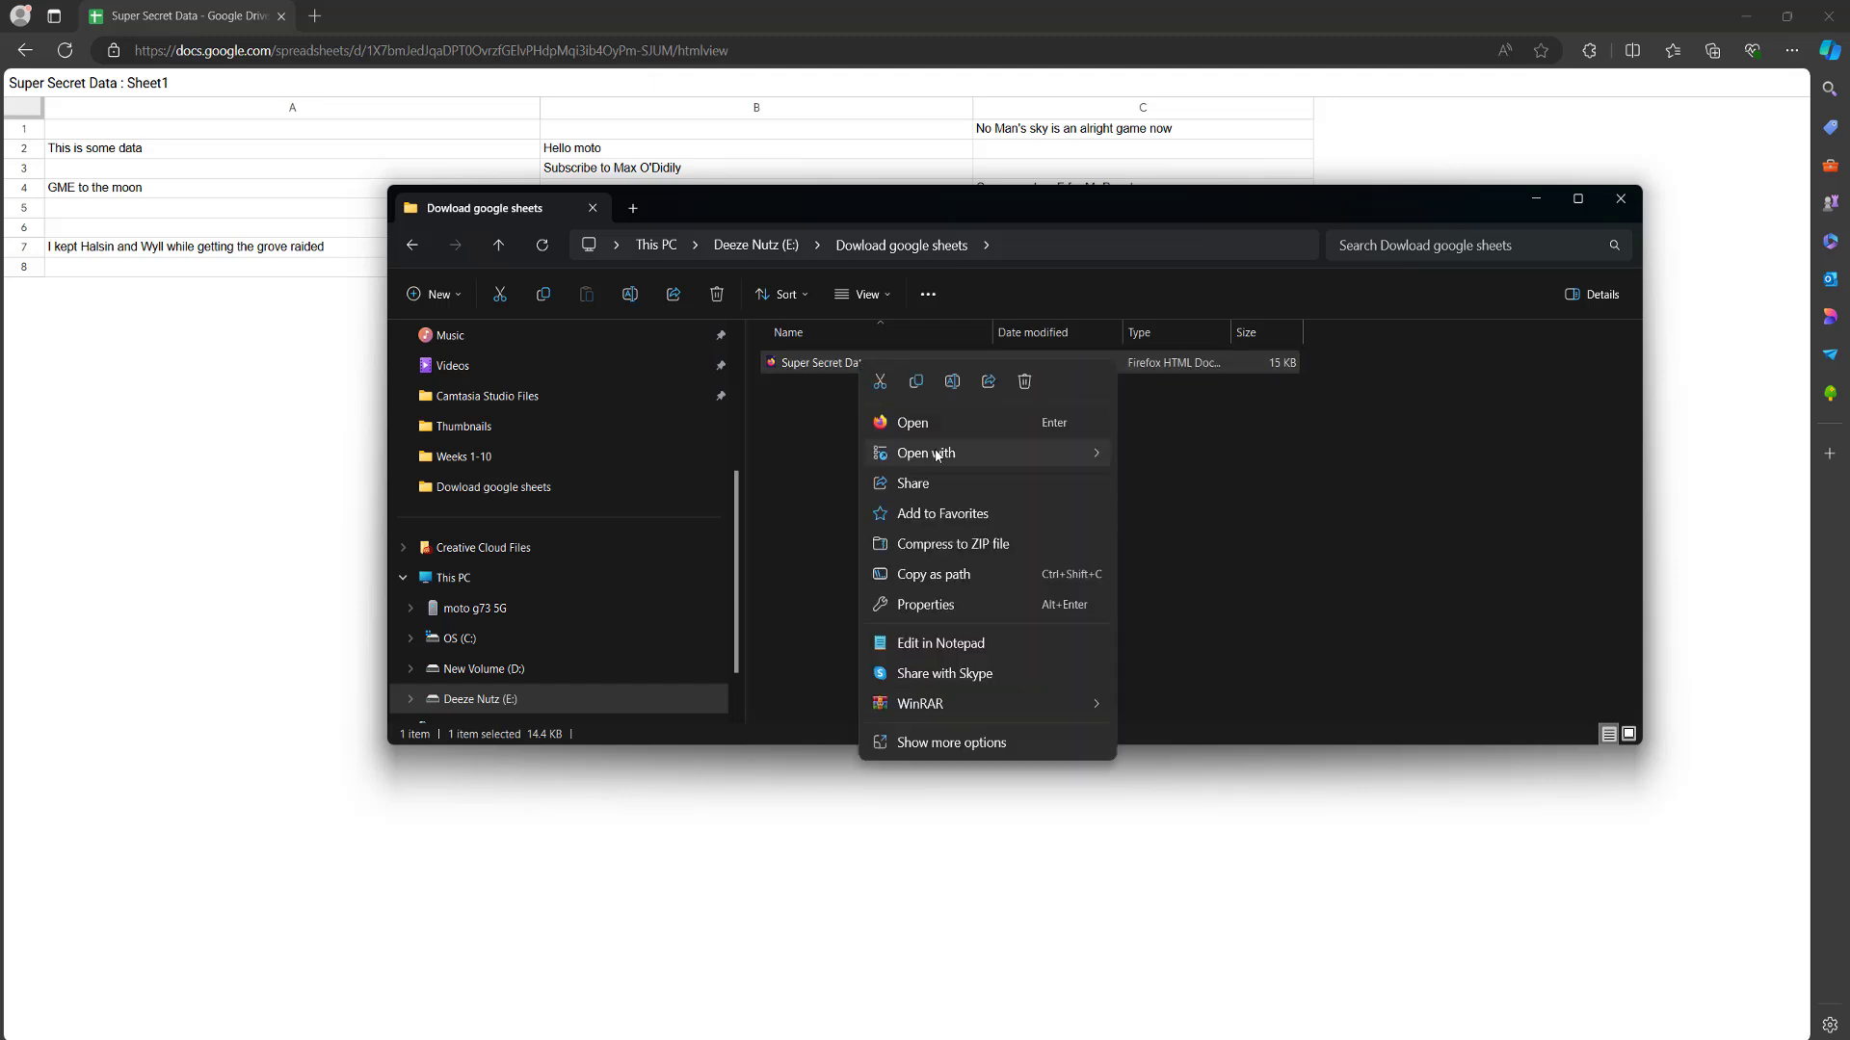
pyautogui.moveTo(937, 455)
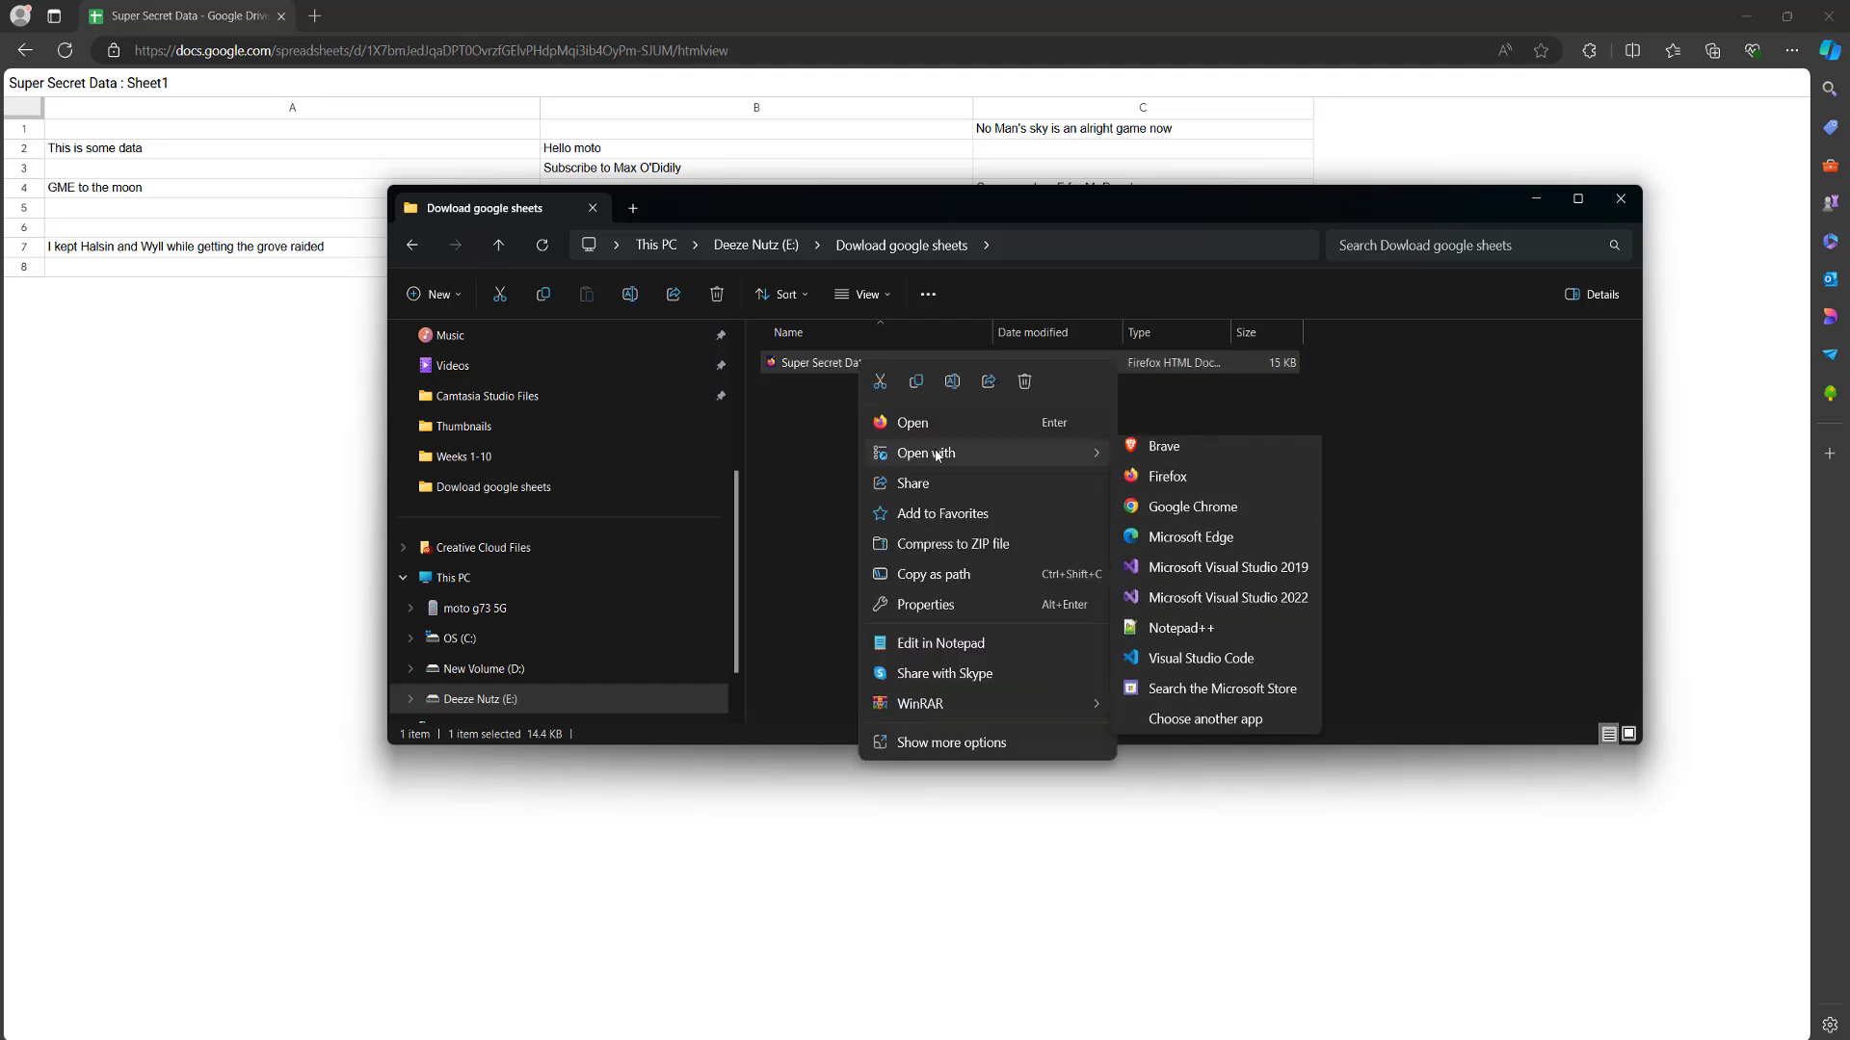
pyautogui.click(1220, 548)
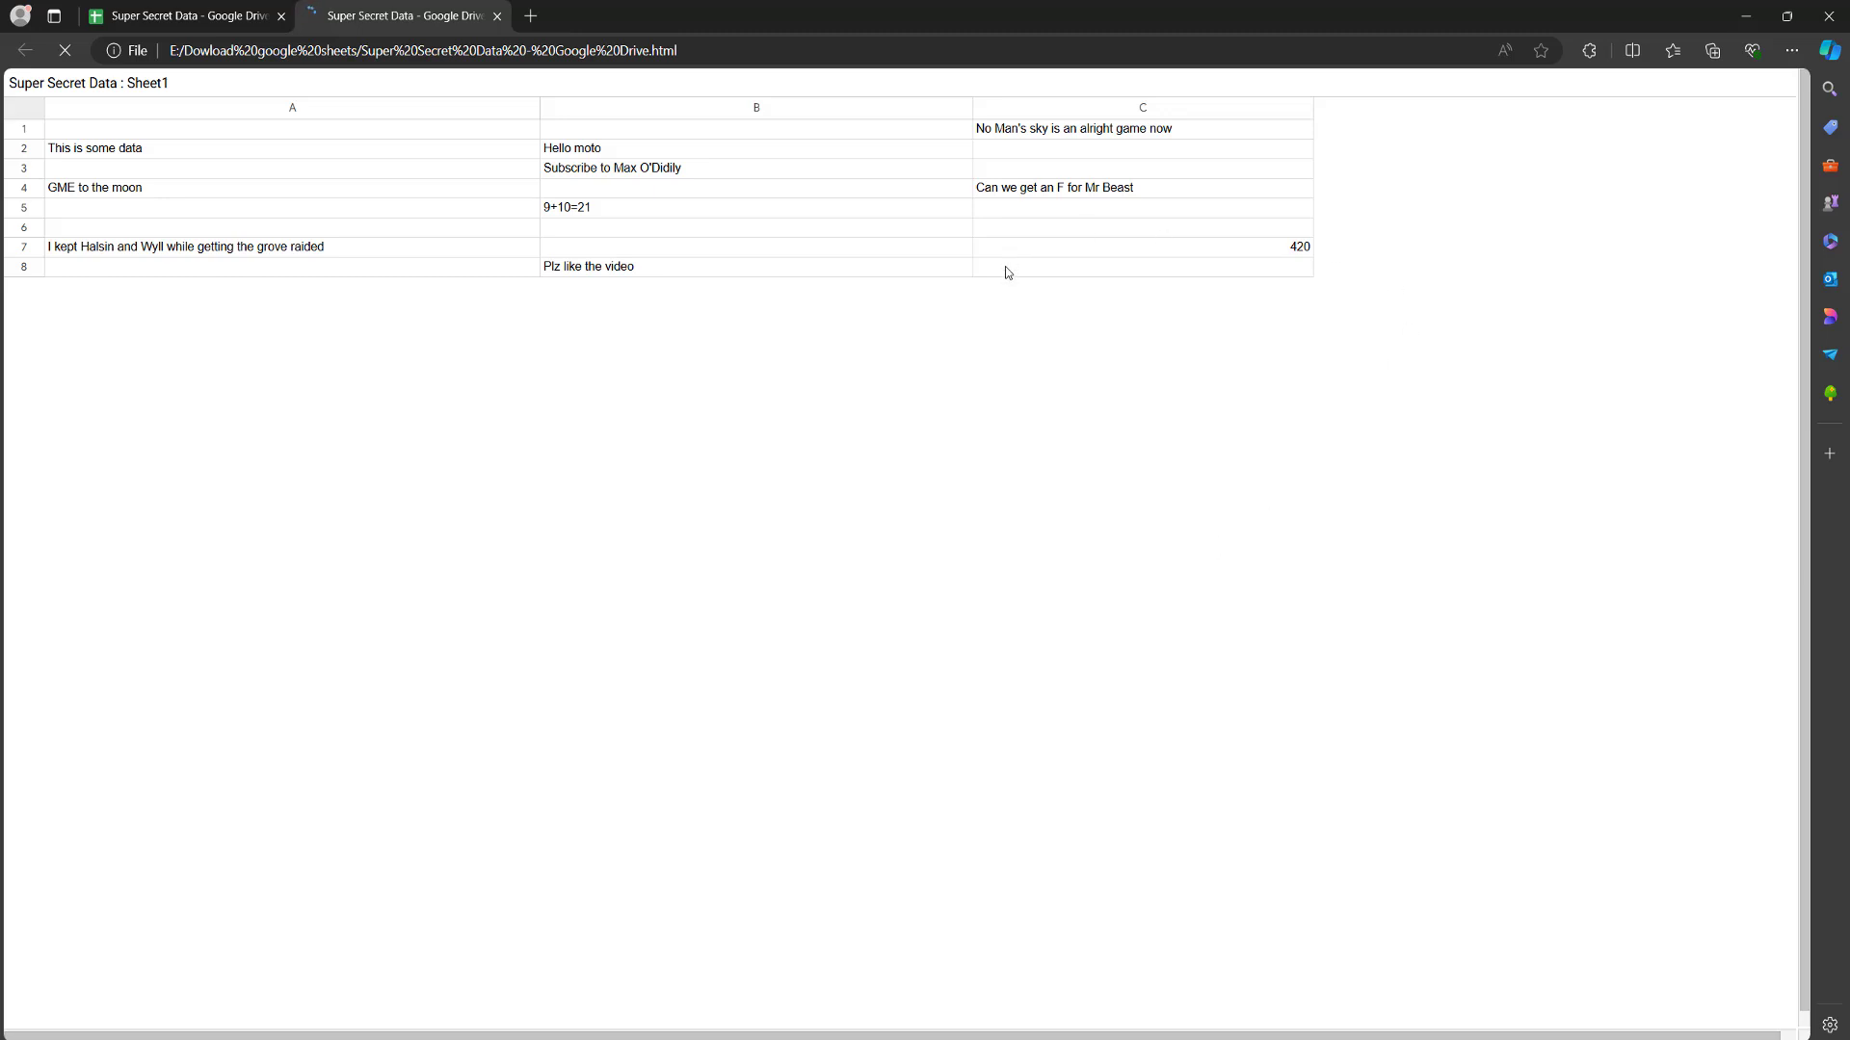
# - Copy the whole table from the local page and create a new blank Google Sheet
pyautogui.hotkey('ctrl', 'a')
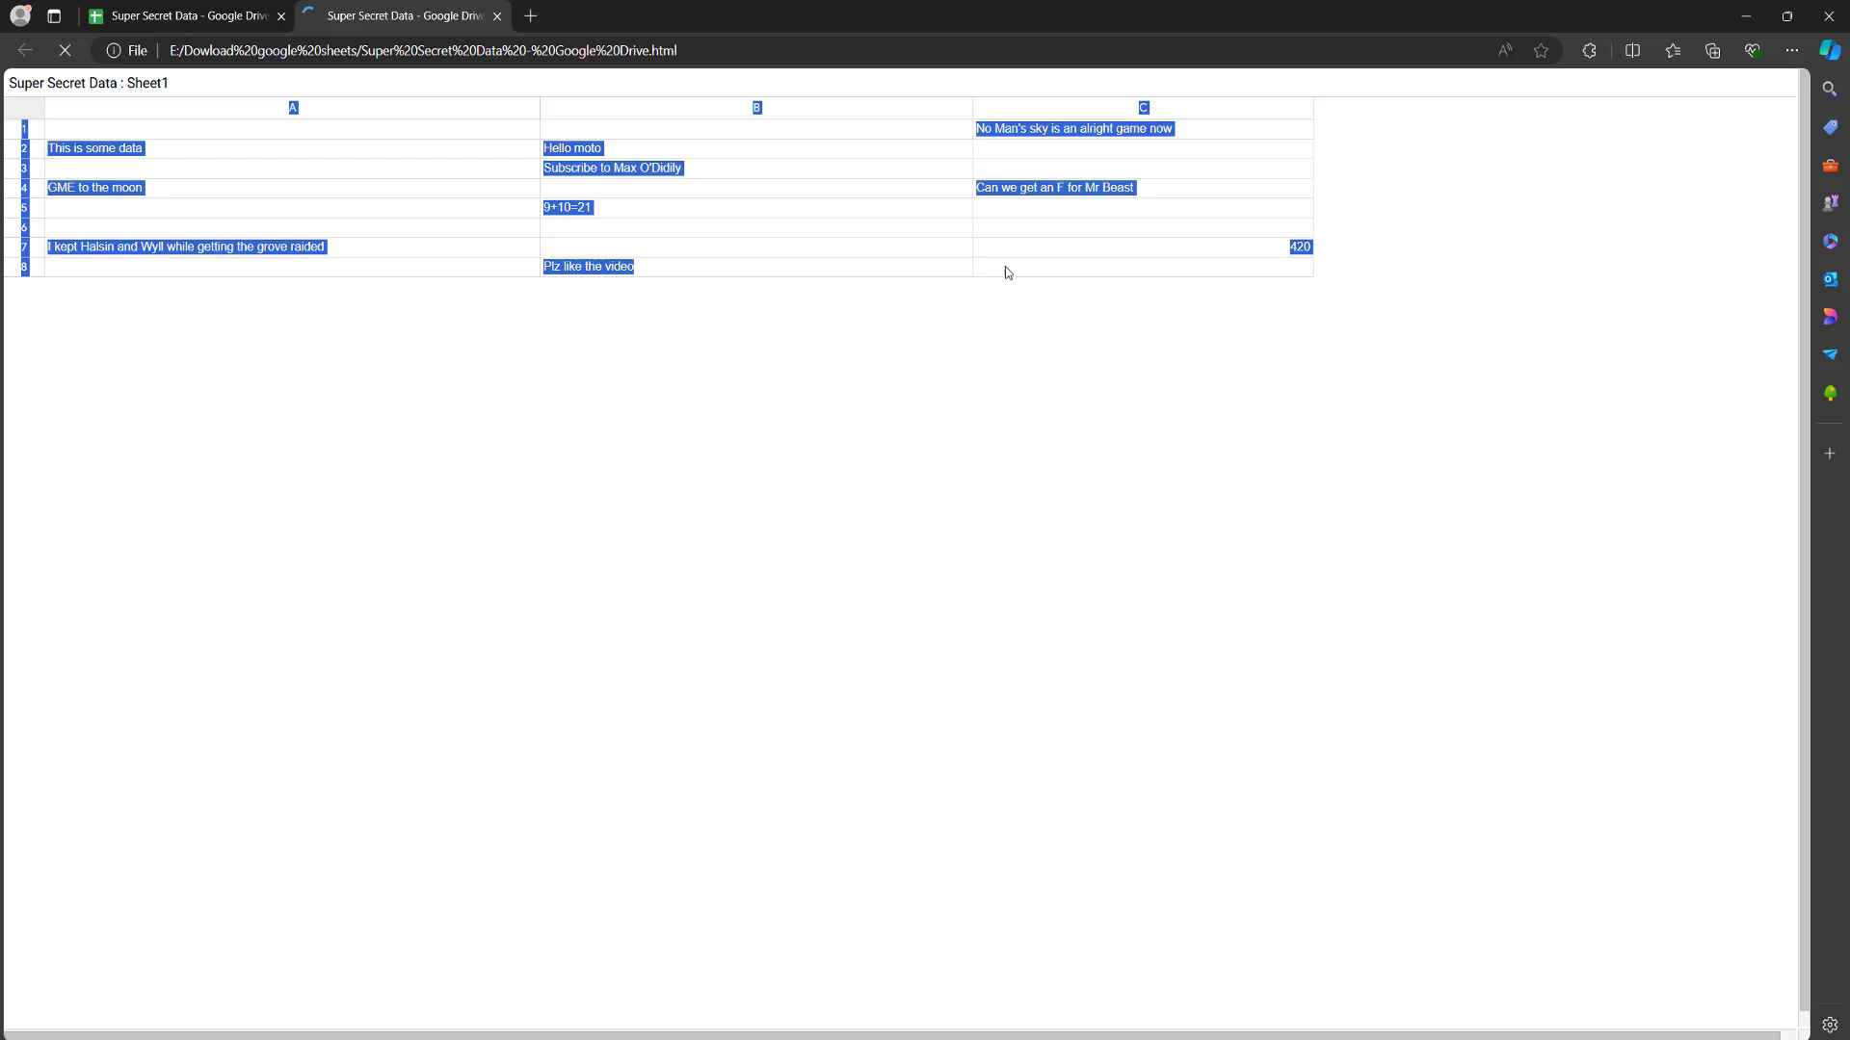
pyautogui.rightClick(1027, 191)
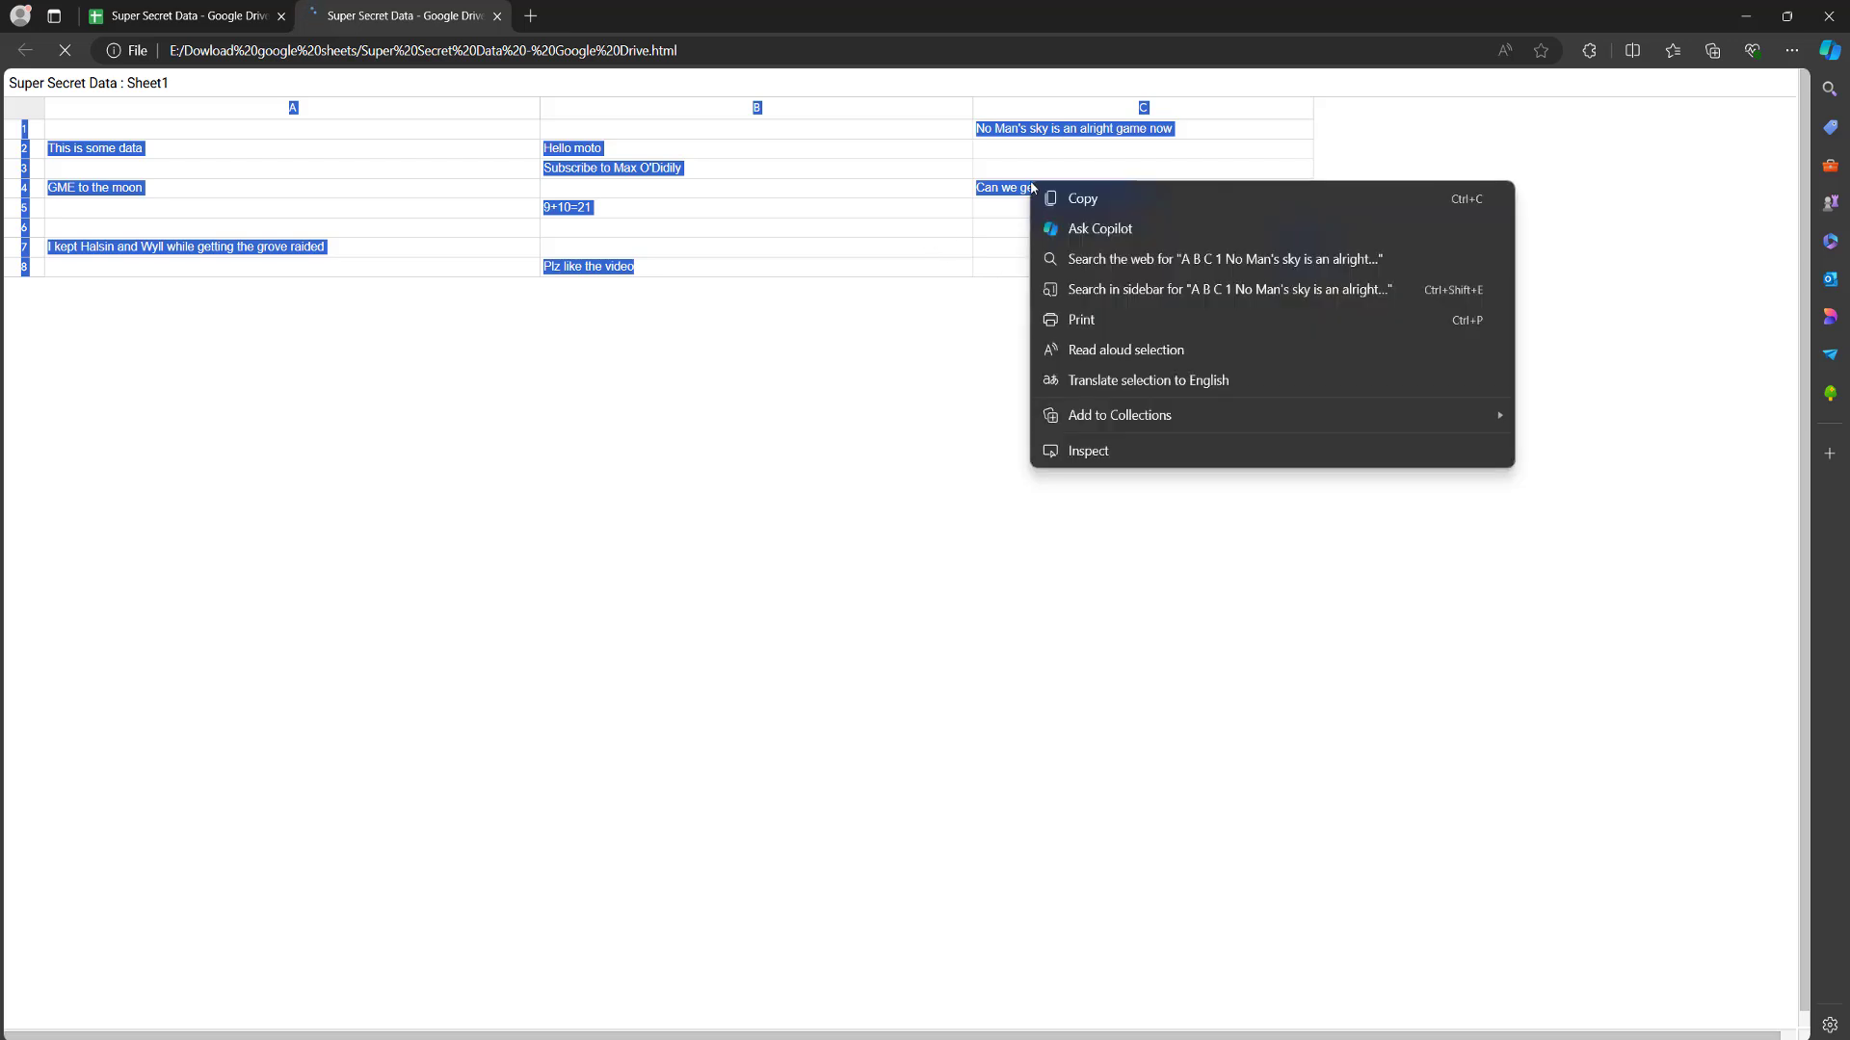
pyautogui.click(1107, 200)
pyautogui.hotkey('ctrl', 'Tab')
pyautogui.click(421, 236)
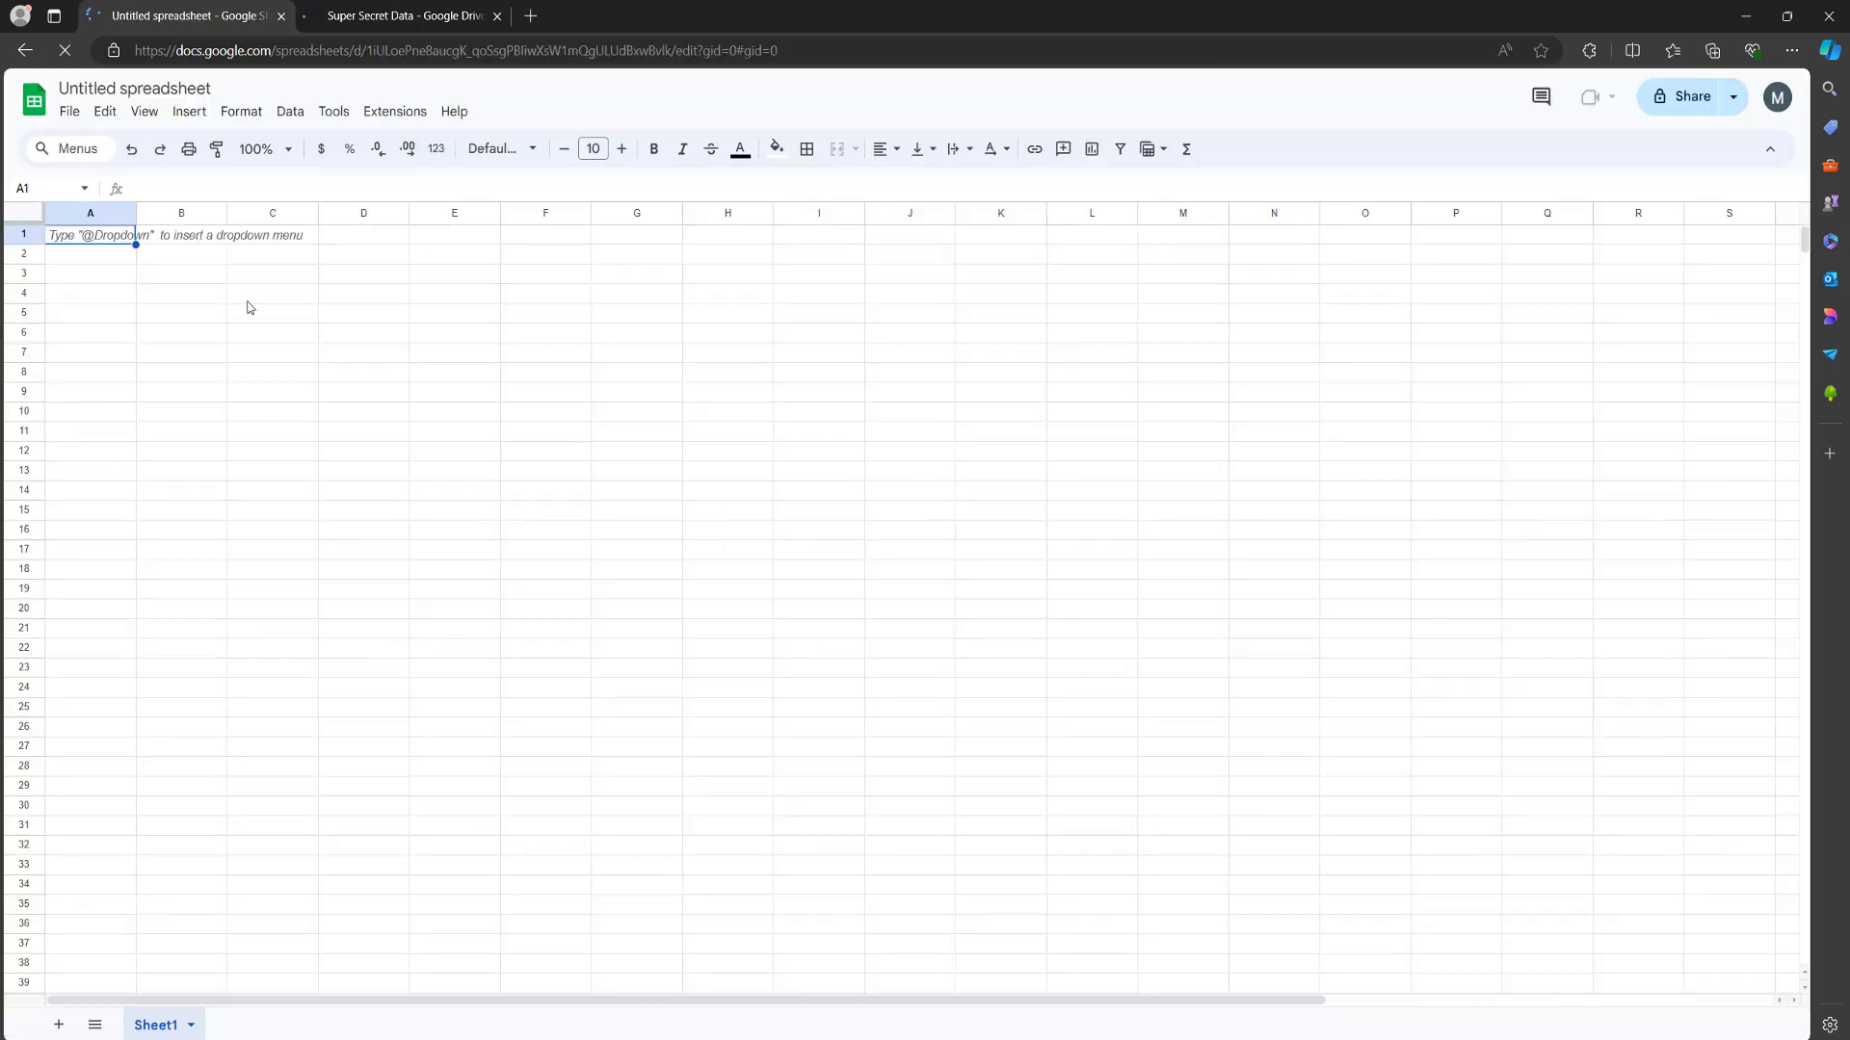
# - Paste the copied table into the new sheet and widen column A
pyautogui.hotkey('ctrl', 'v')
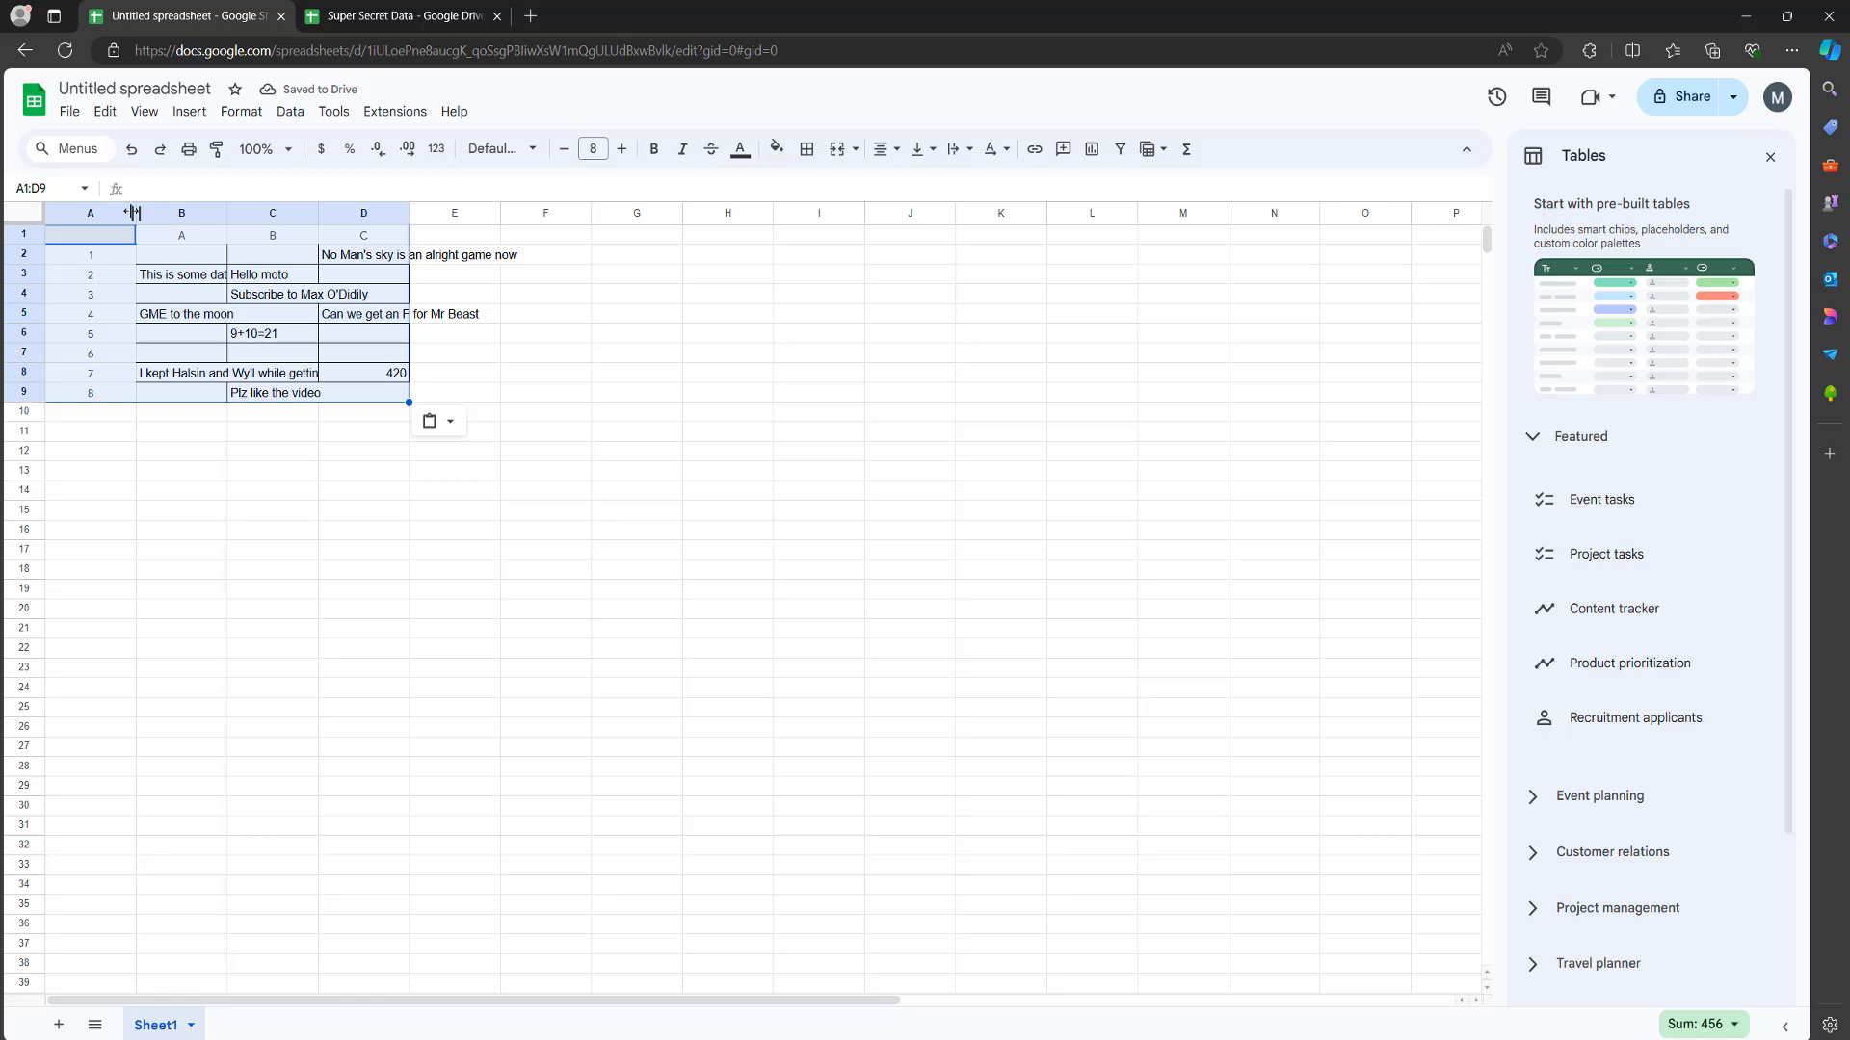
pyautogui.moveTo(136, 213); pyautogui.dragTo(1455, 215)
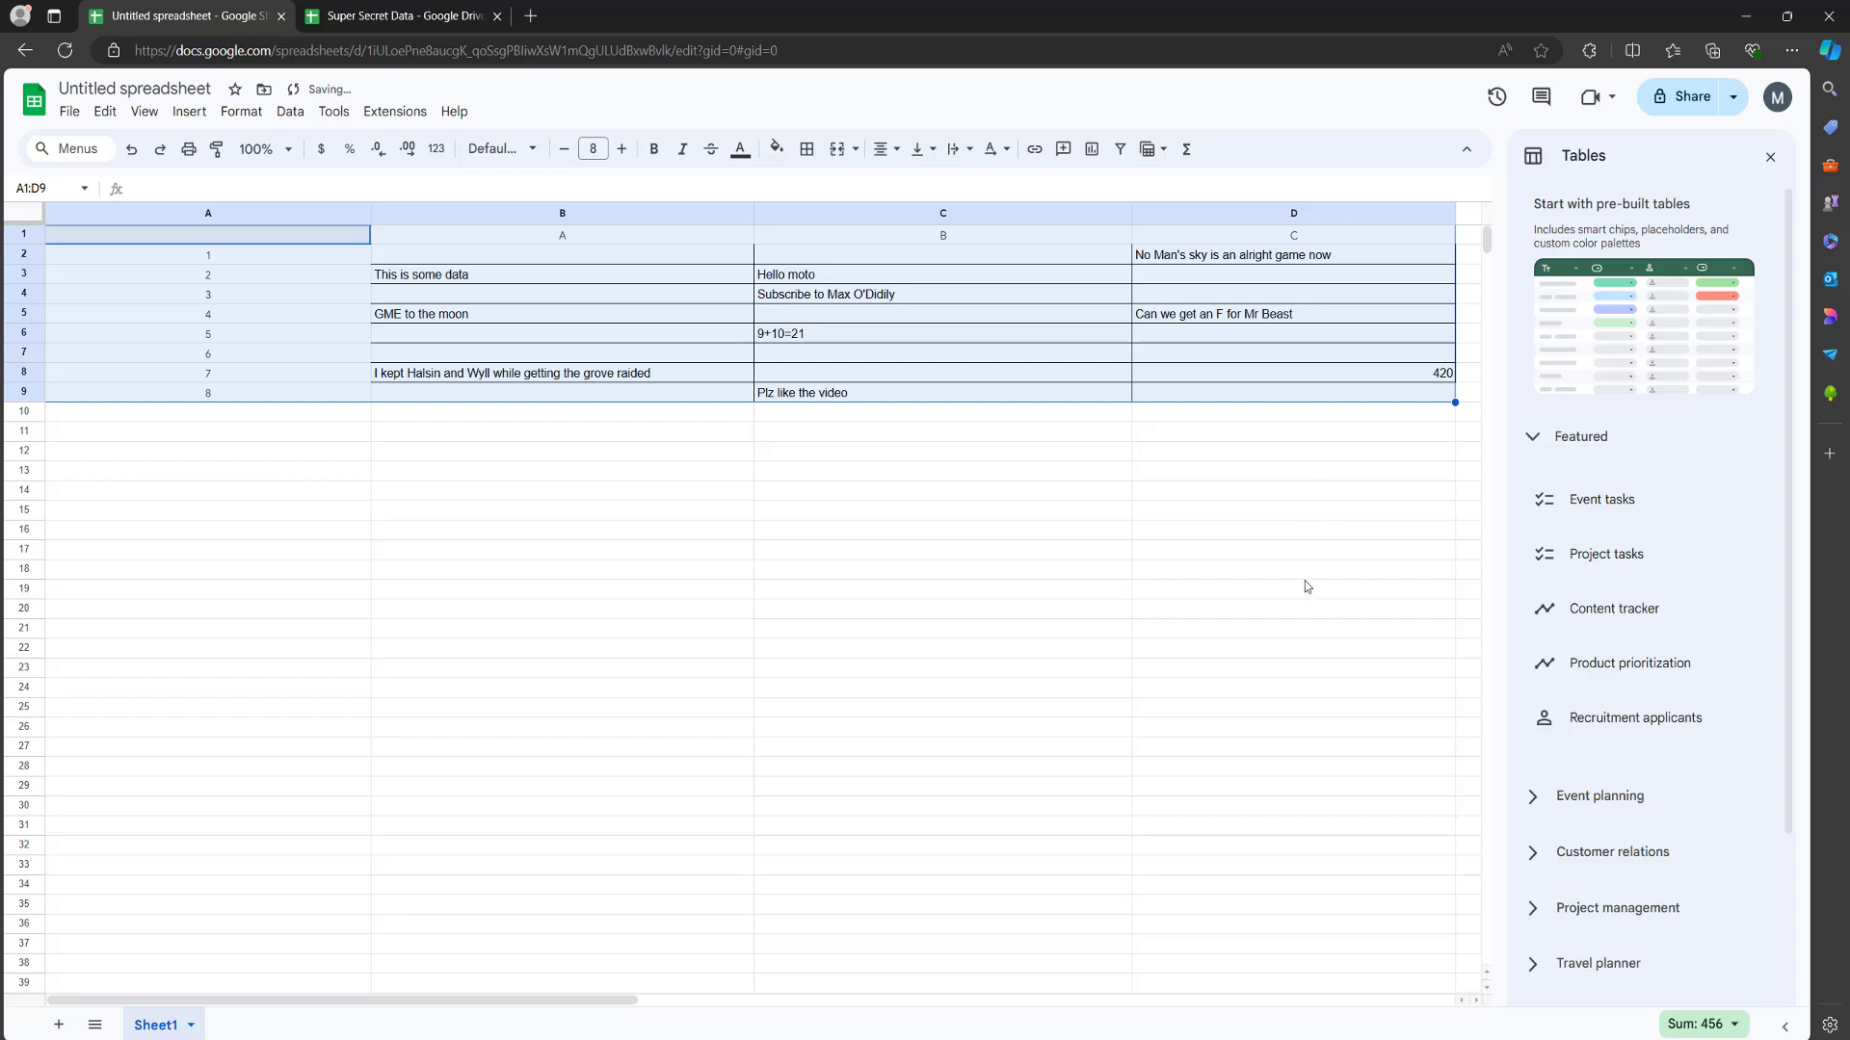
pyautogui.click(1281, 609)
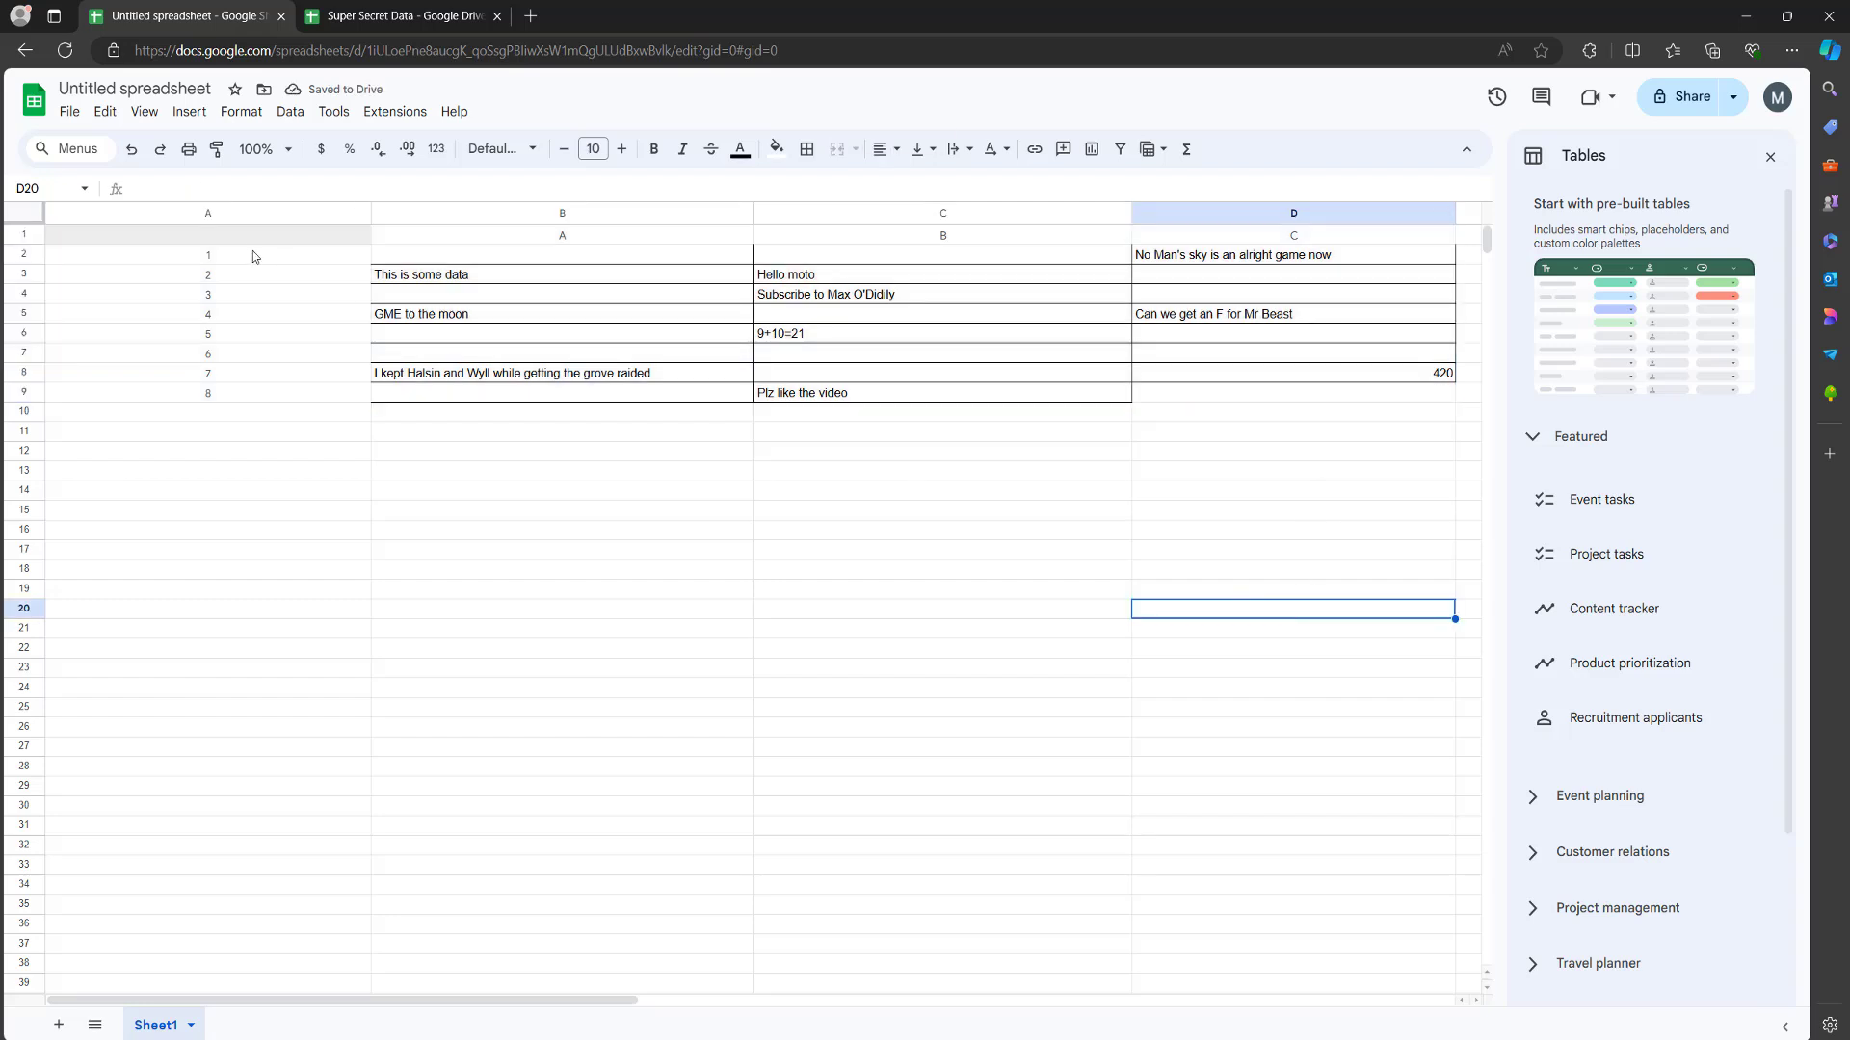
# - Delete the copied row numbers in A1:A9 and the column letters in B1:D1
pyautogui.moveTo(258, 253); pyautogui.dragTo(275, 400)
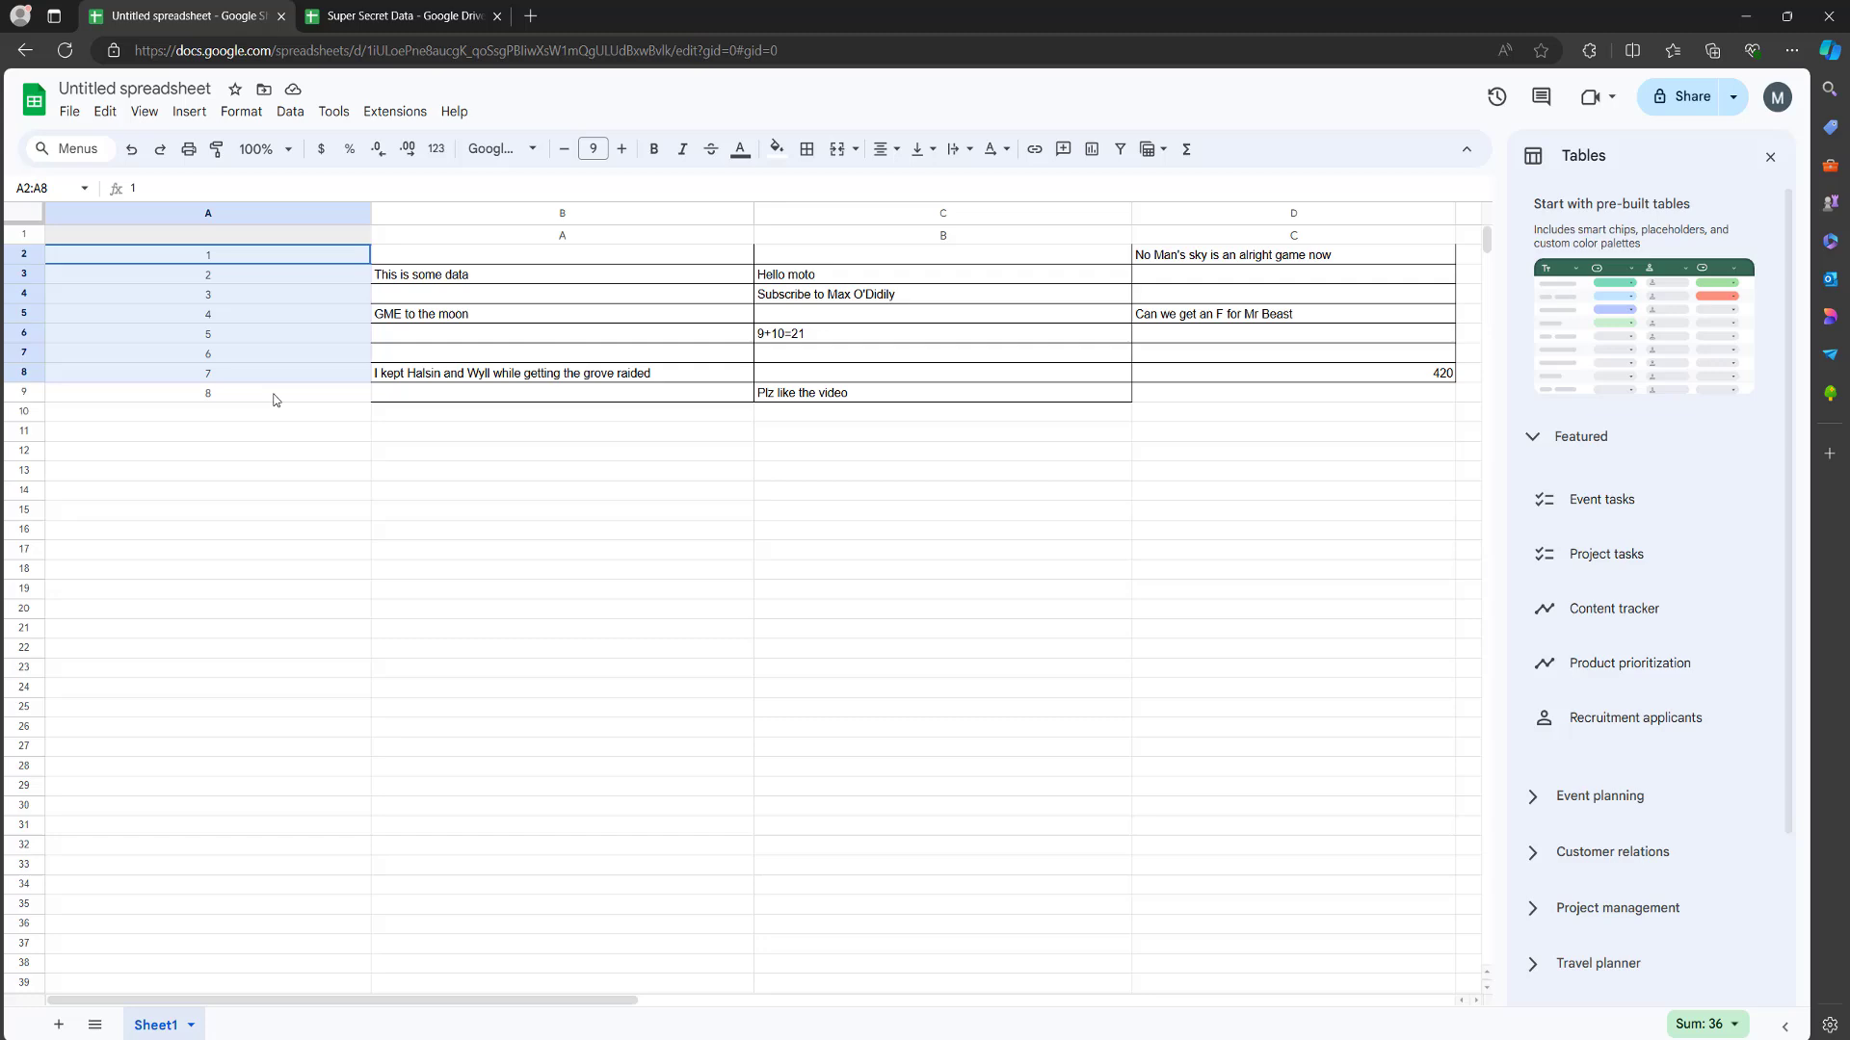
pyautogui.moveTo(533, 229); pyautogui.dragTo(942, 235)
pyautogui.click(964, 589)
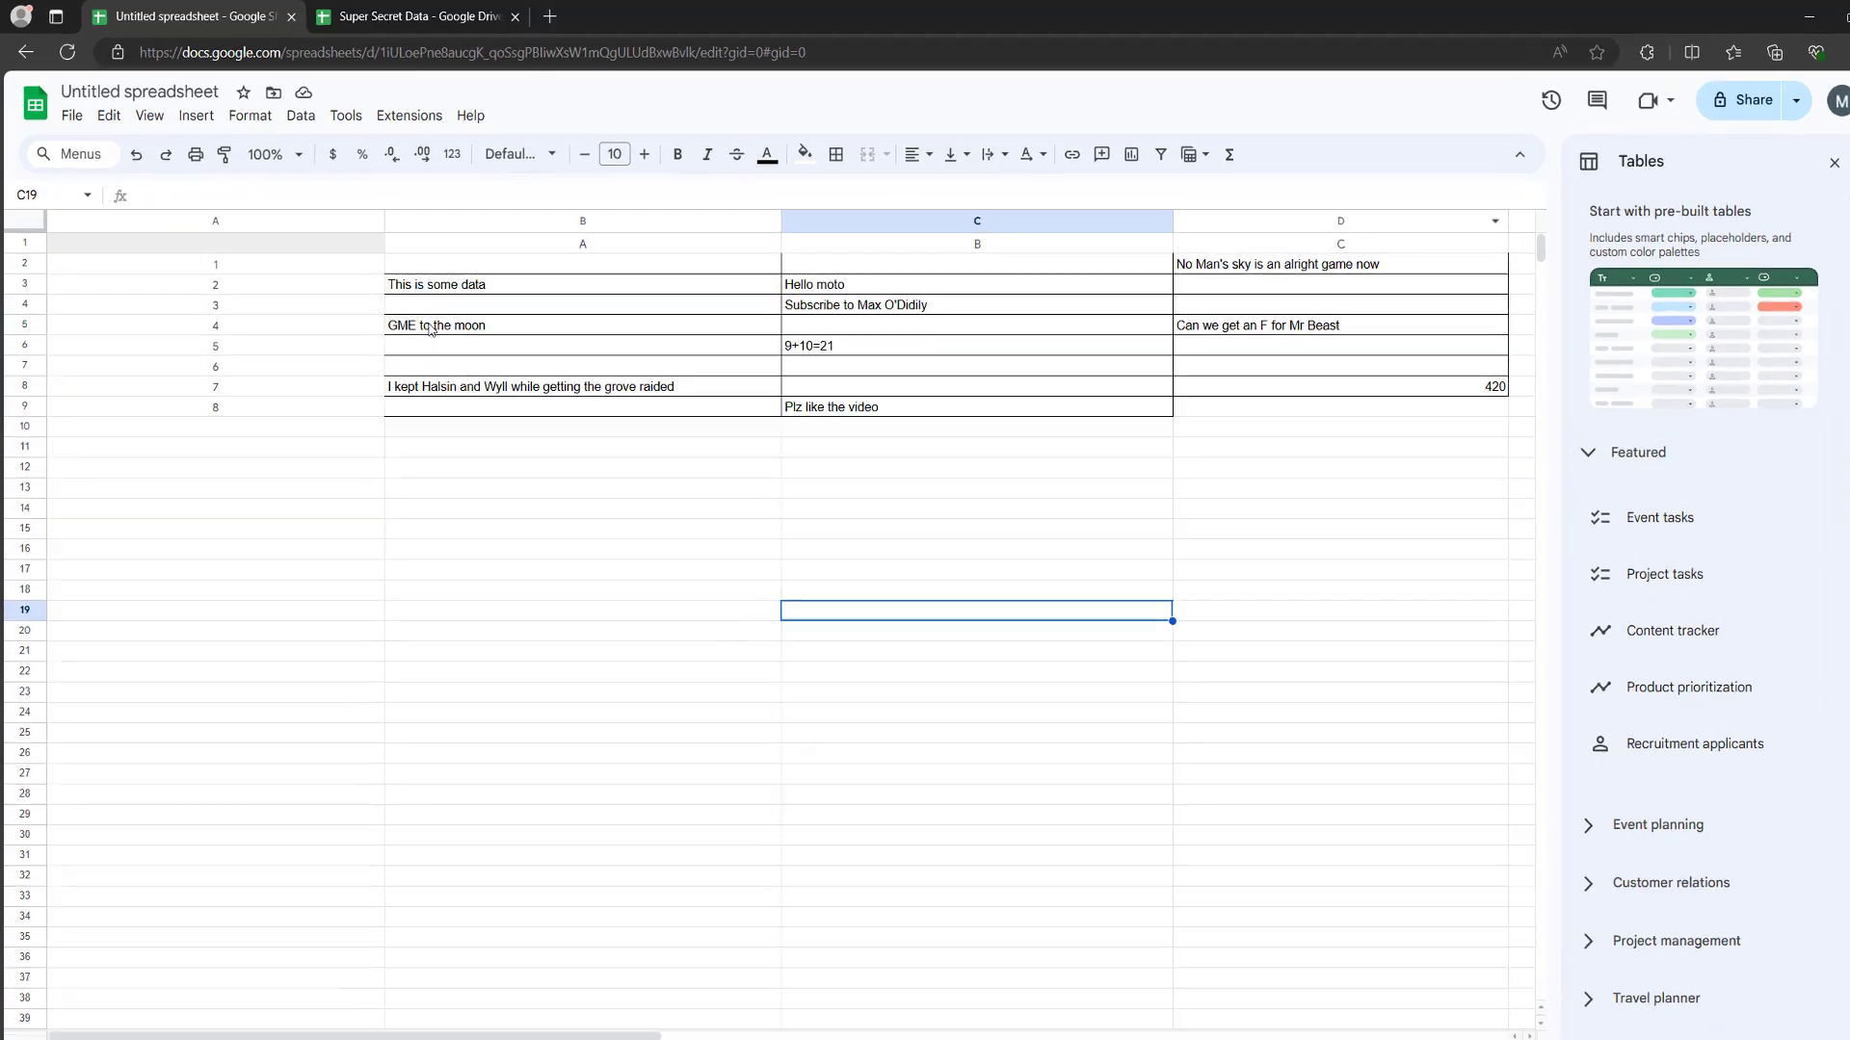
pyautogui.moveTo(299, 242); pyautogui.dragTo(300, 413)
pyautogui.press('Delete')
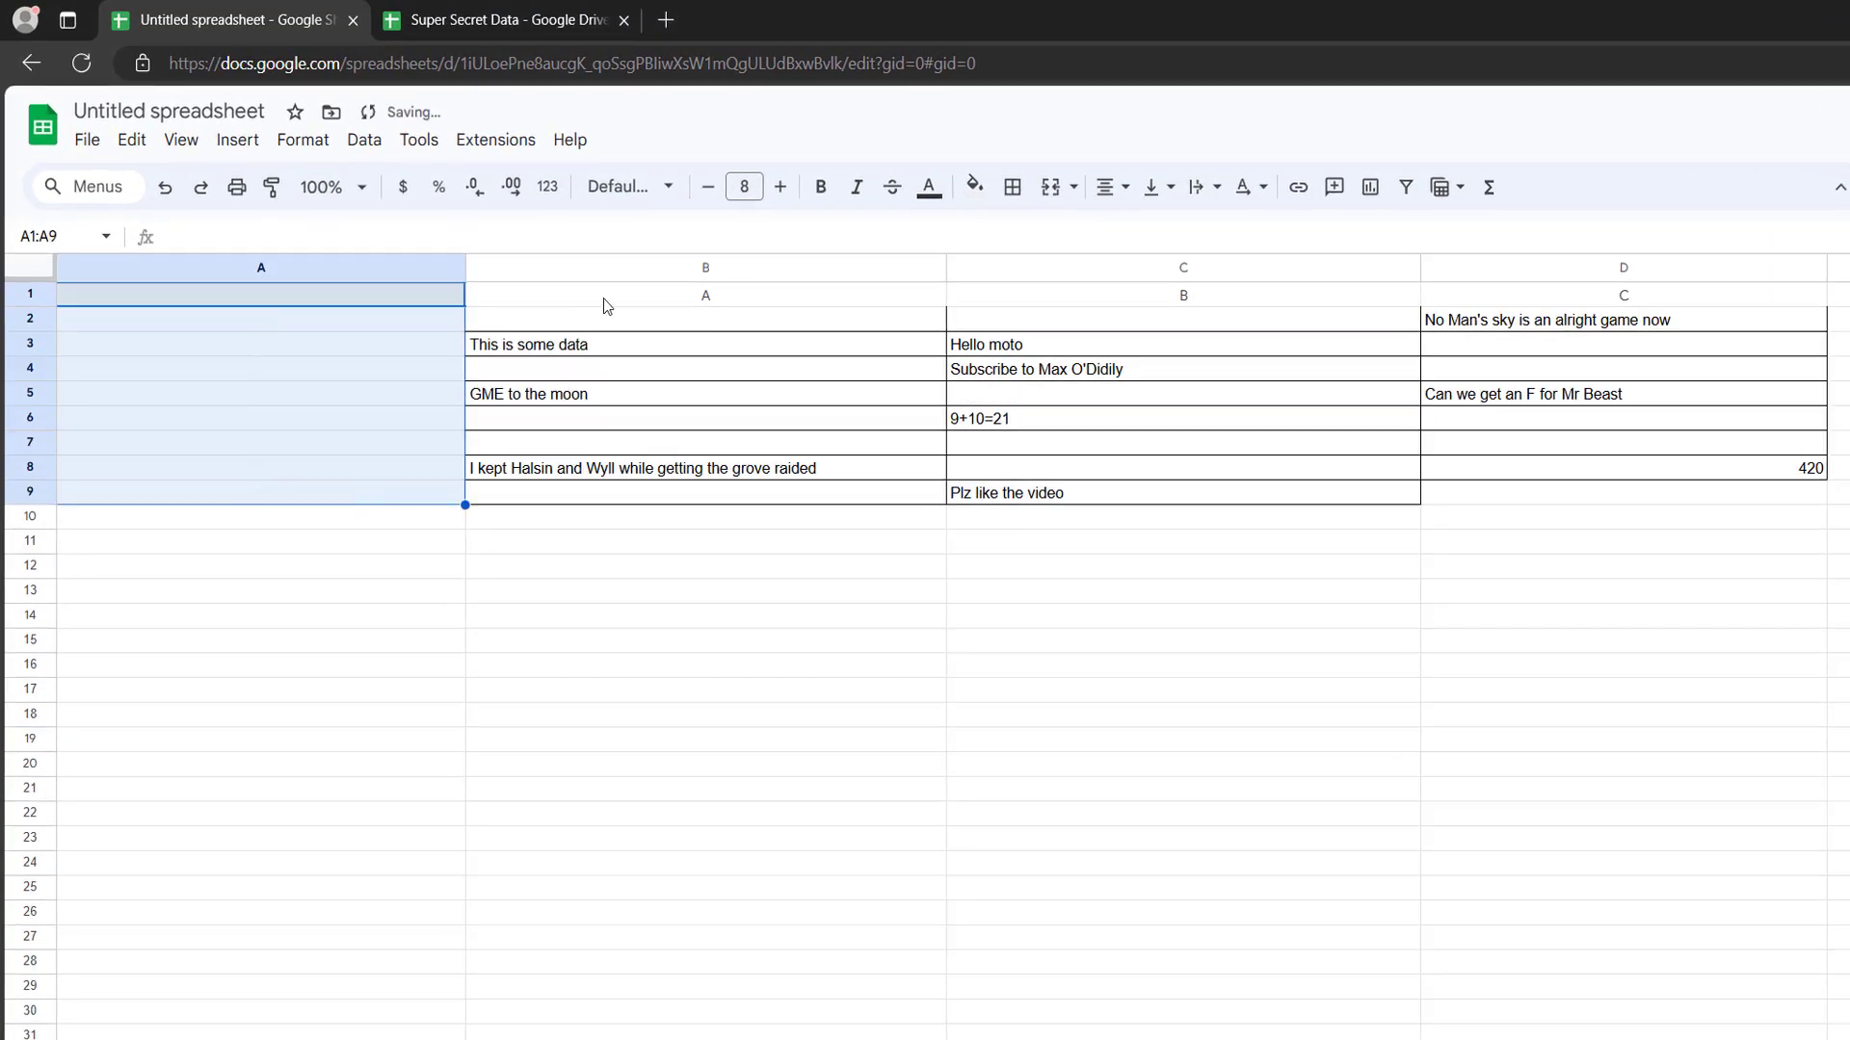
pyautogui.moveTo(607, 305); pyautogui.dragTo(1717, 297)
pyautogui.press('Delete')
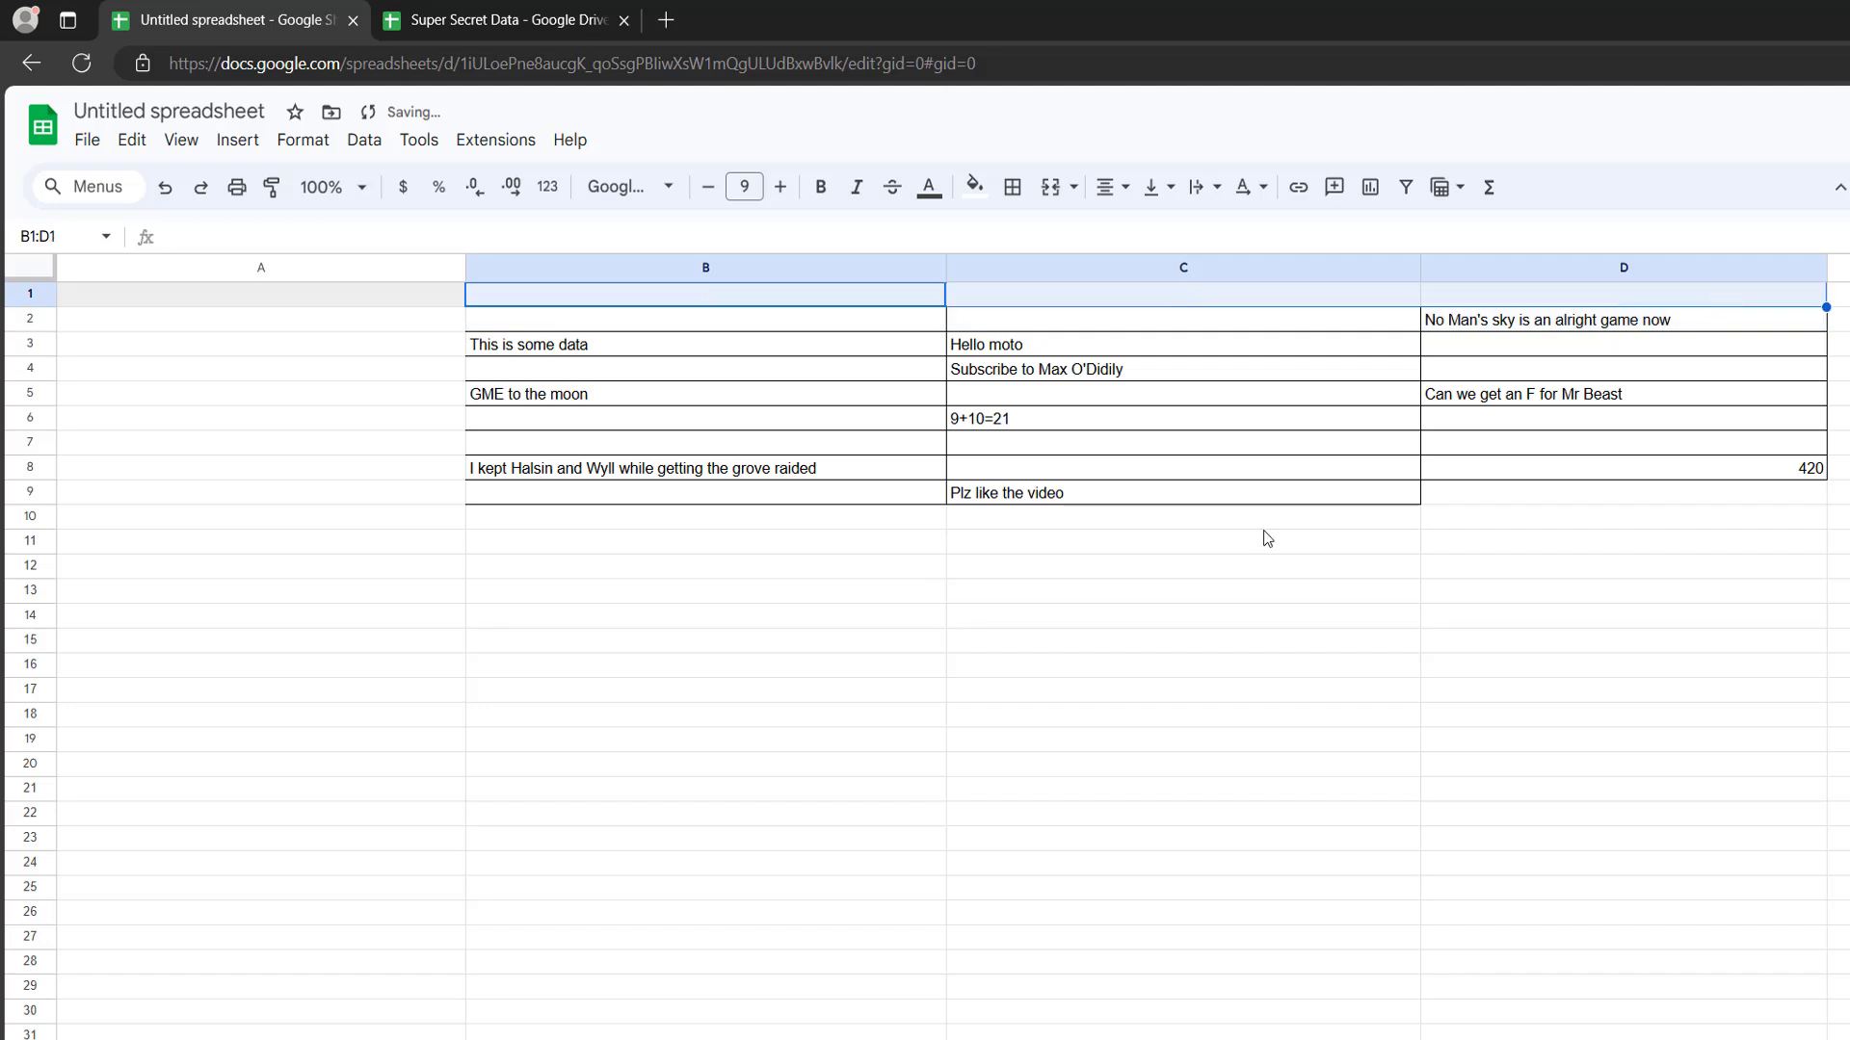
pyautogui.click(943, 649)
# - Select B2:D9 and apply Clear borders to strip all cell borders
pyautogui.moveTo(902, 321); pyautogui.dragTo(1745, 521)
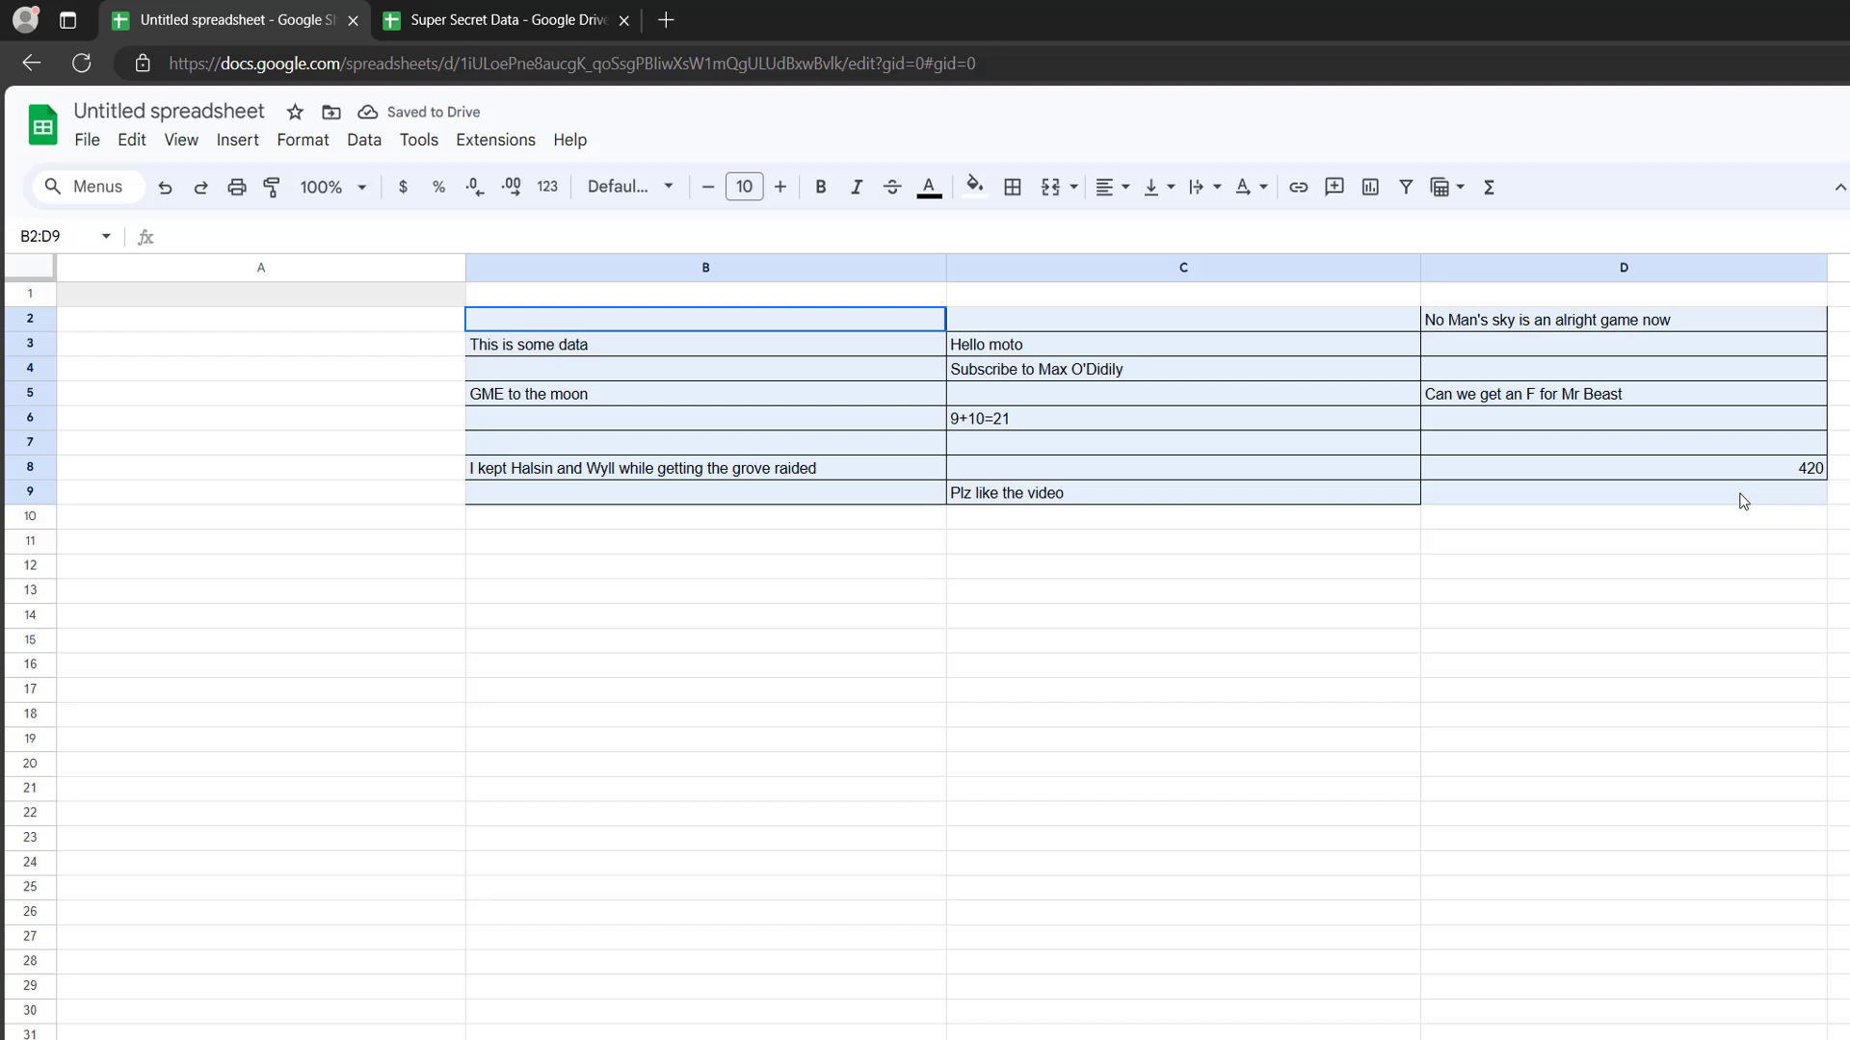
pyautogui.click(1012, 189)
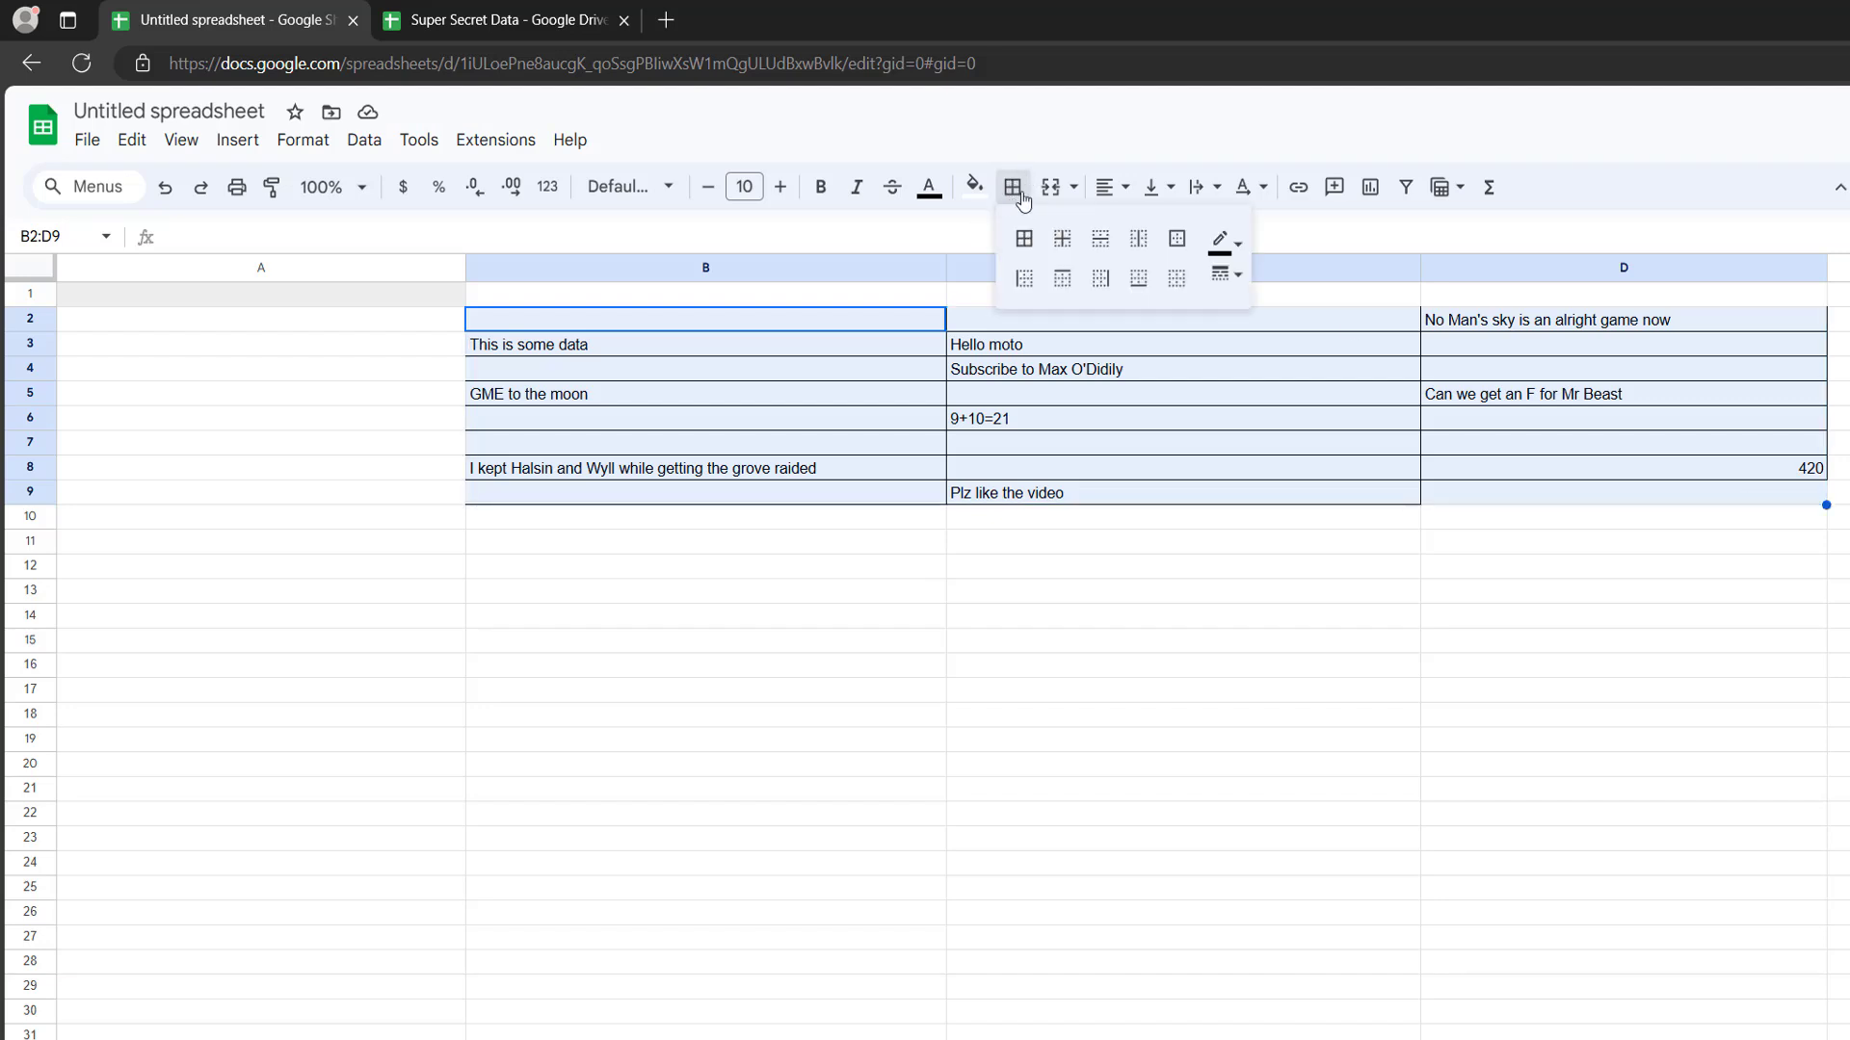
pyautogui.click(1183, 285)
pyautogui.click(1325, 602)
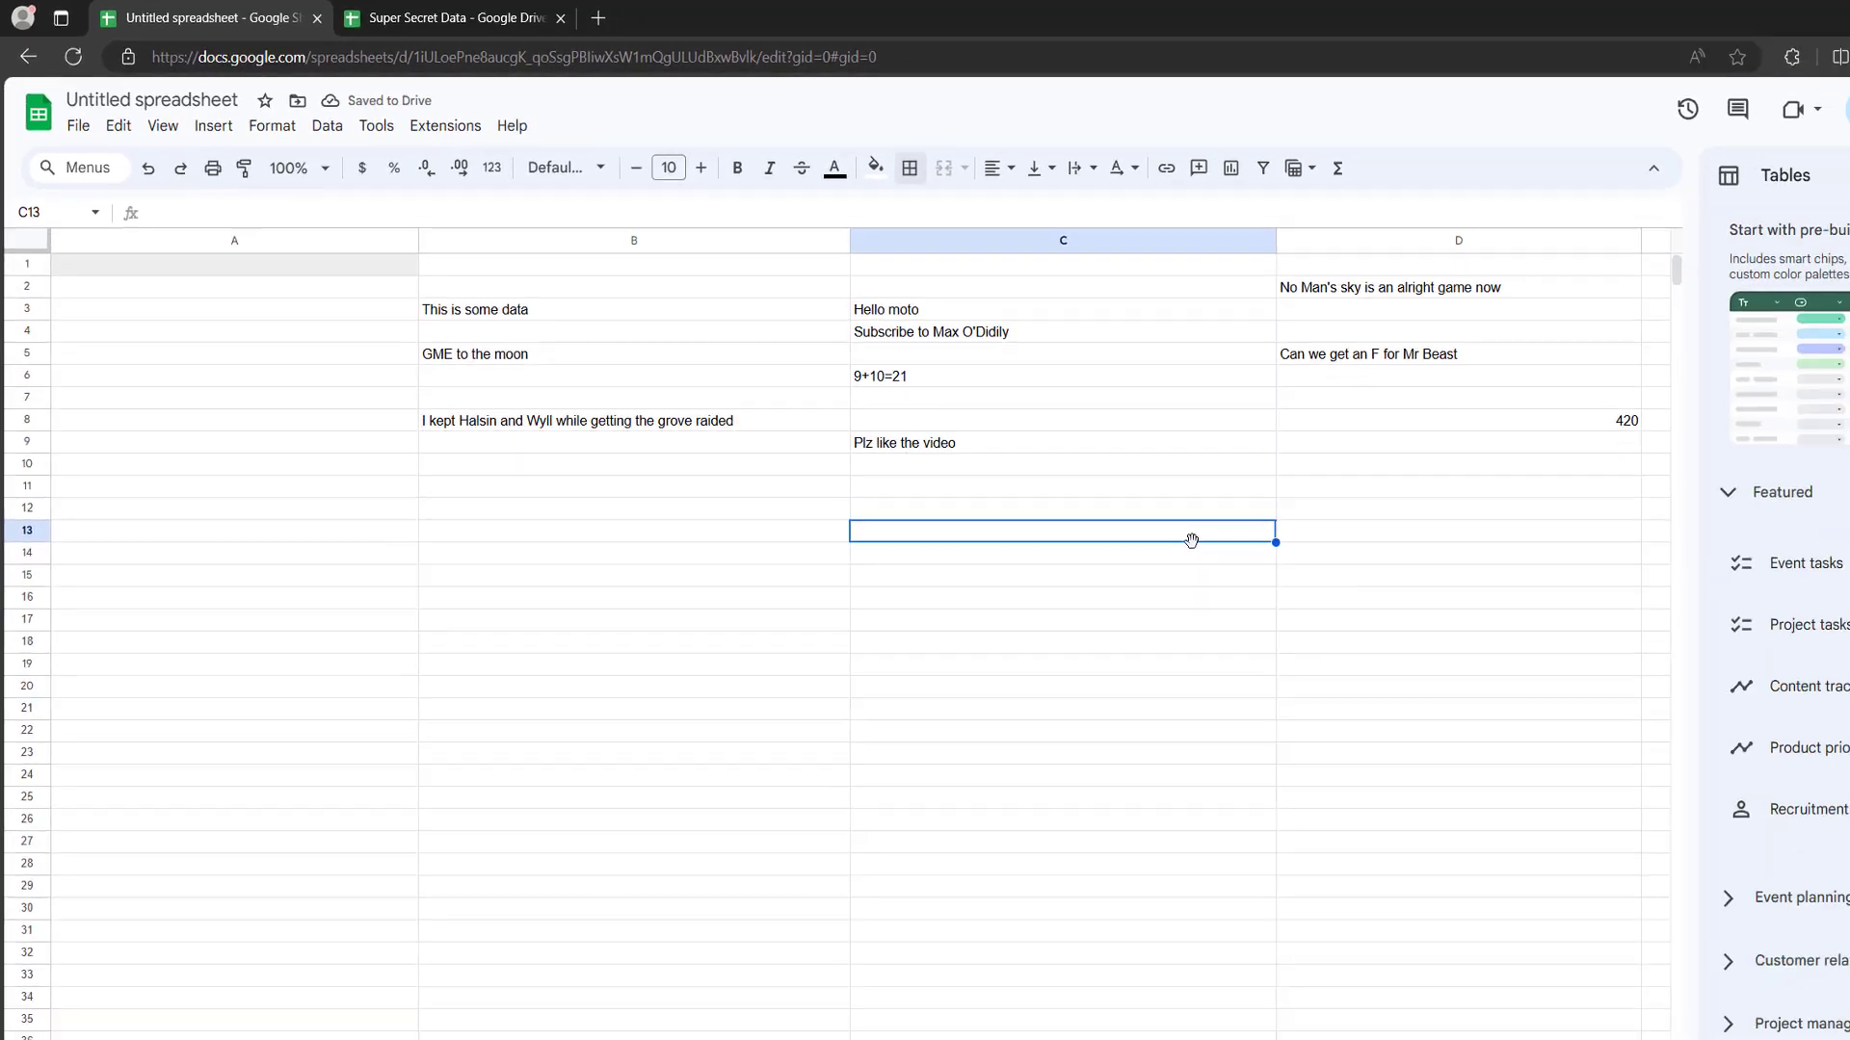
pyautogui.click(579, 16)
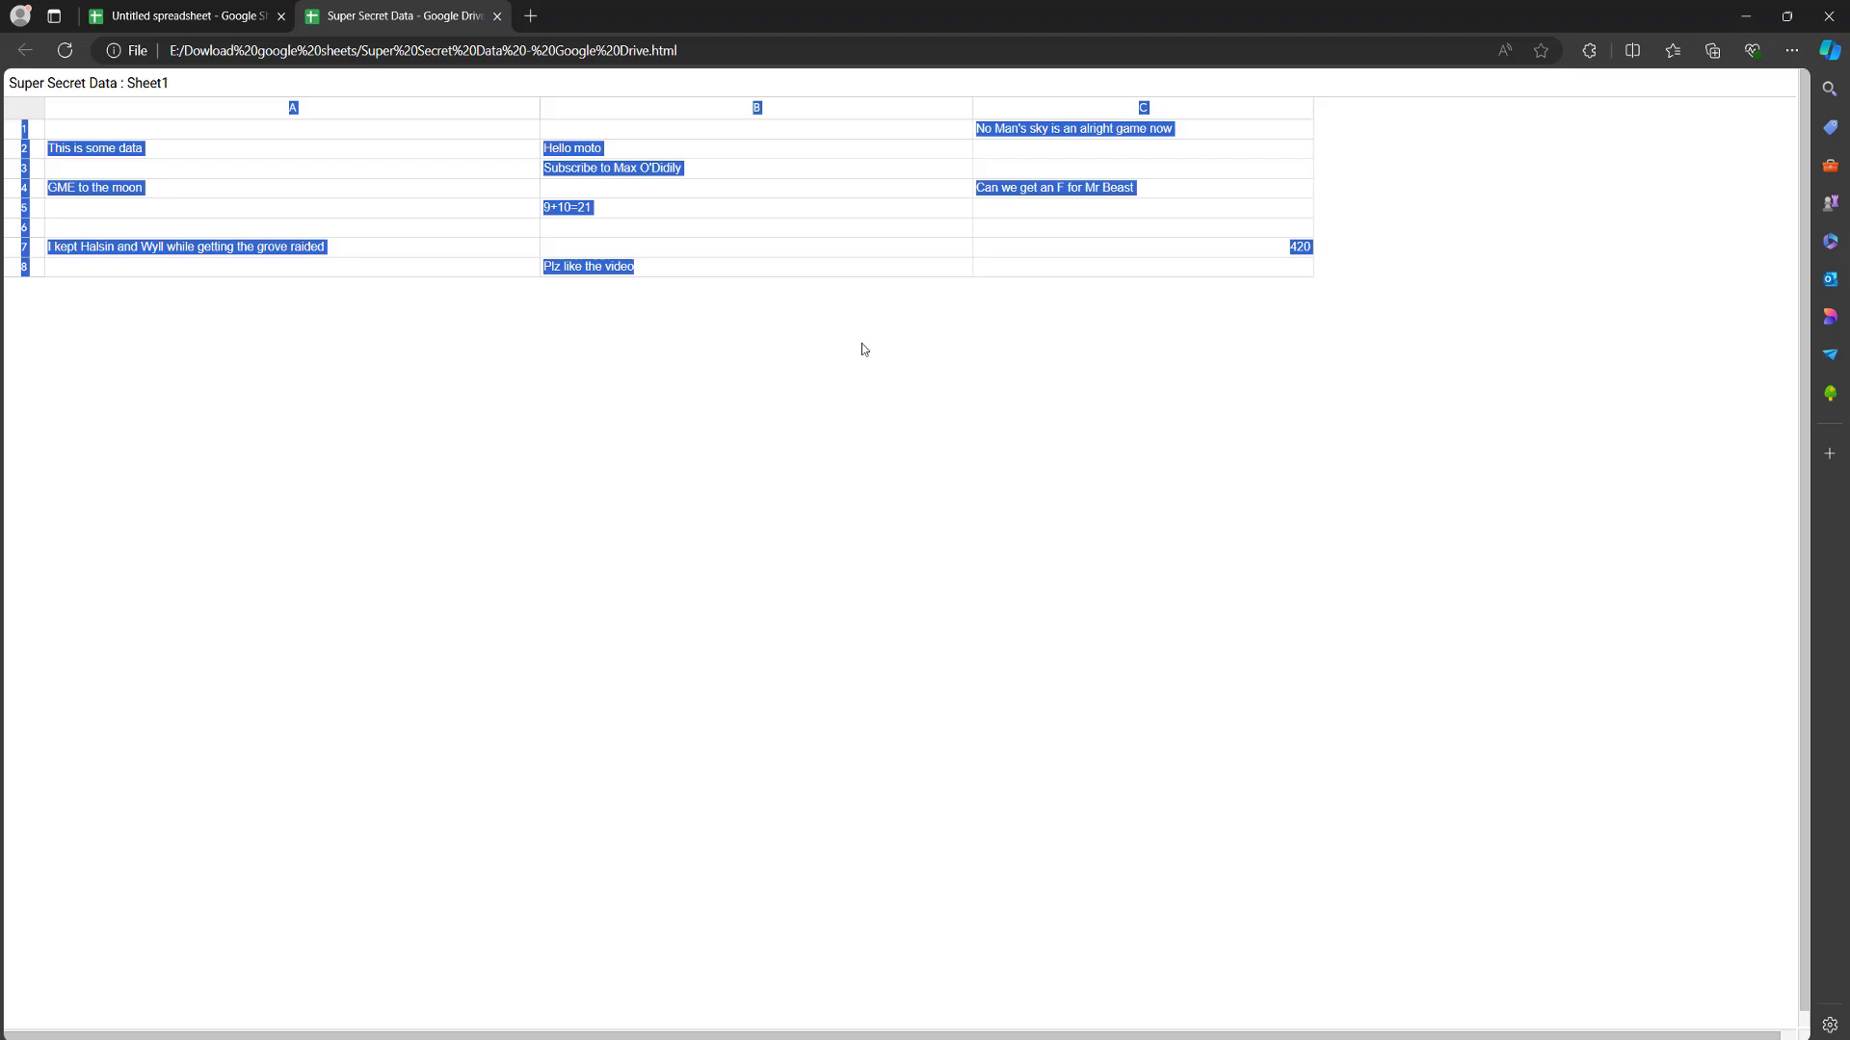
pyautogui.click(183, 15)
pyautogui.click(867, 411)
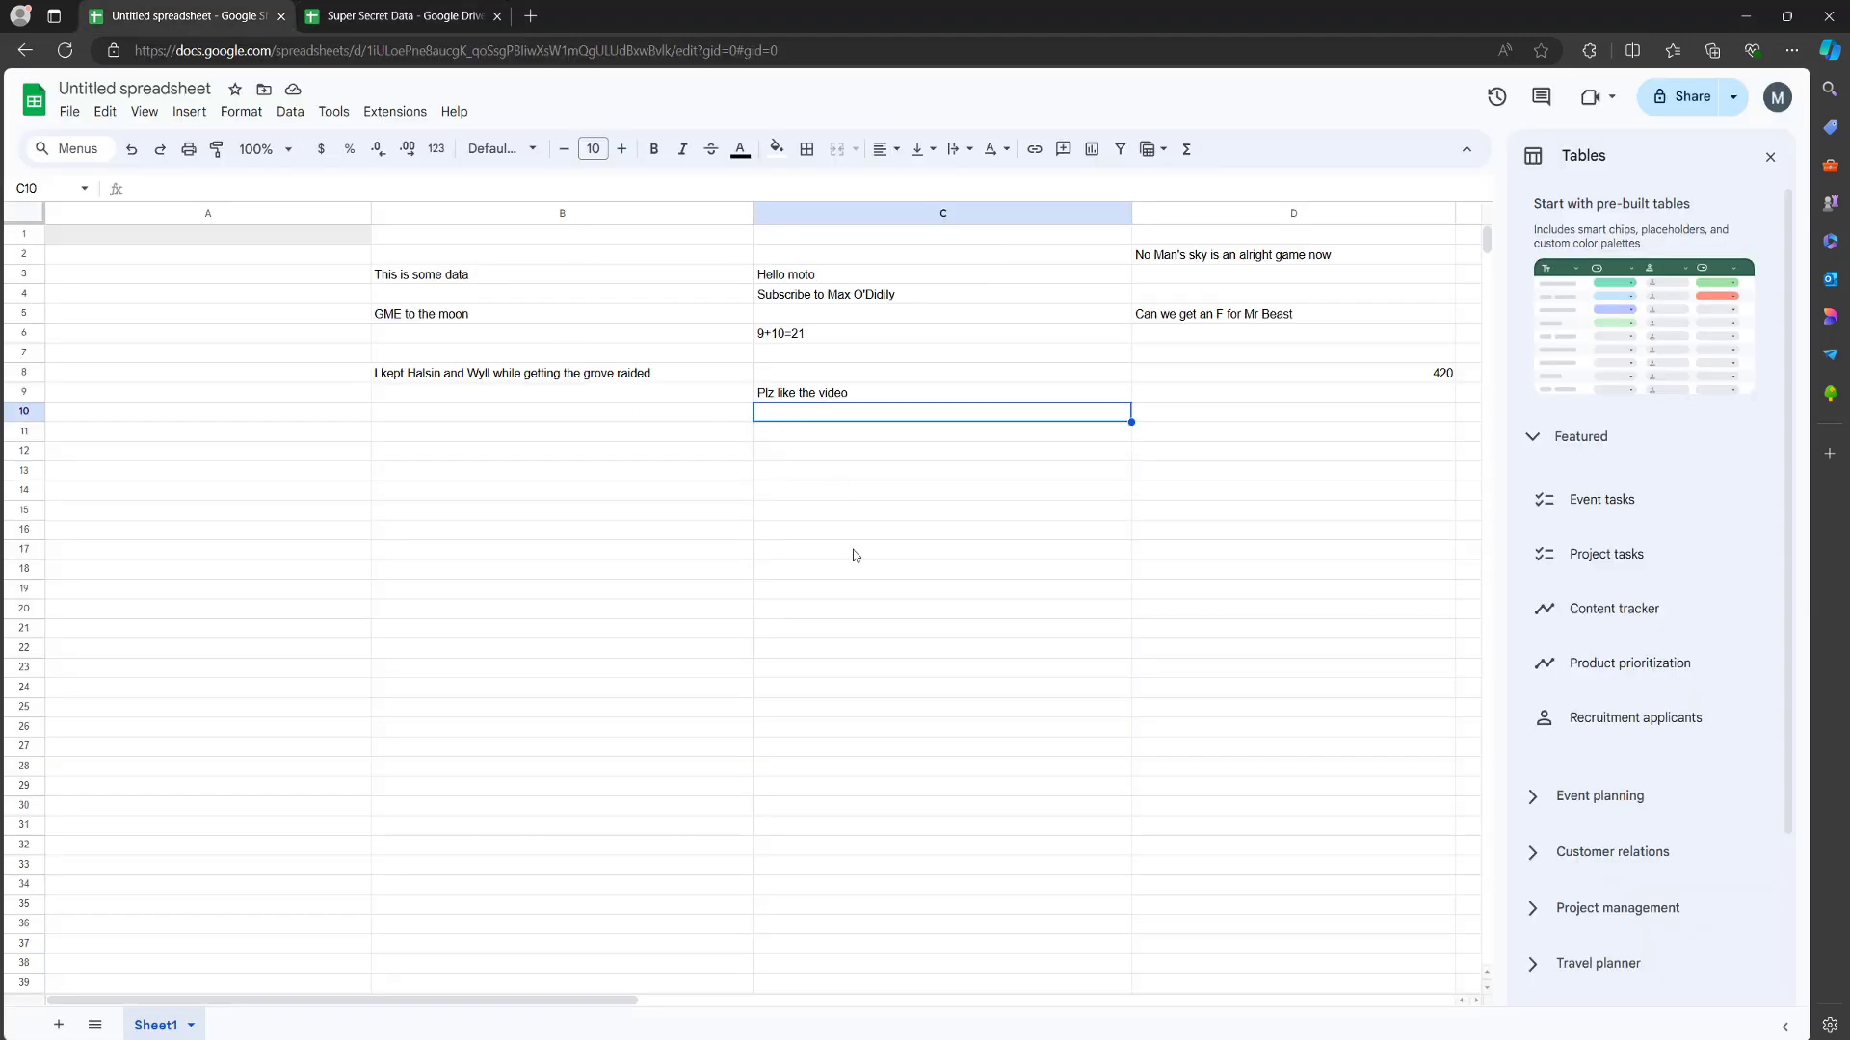